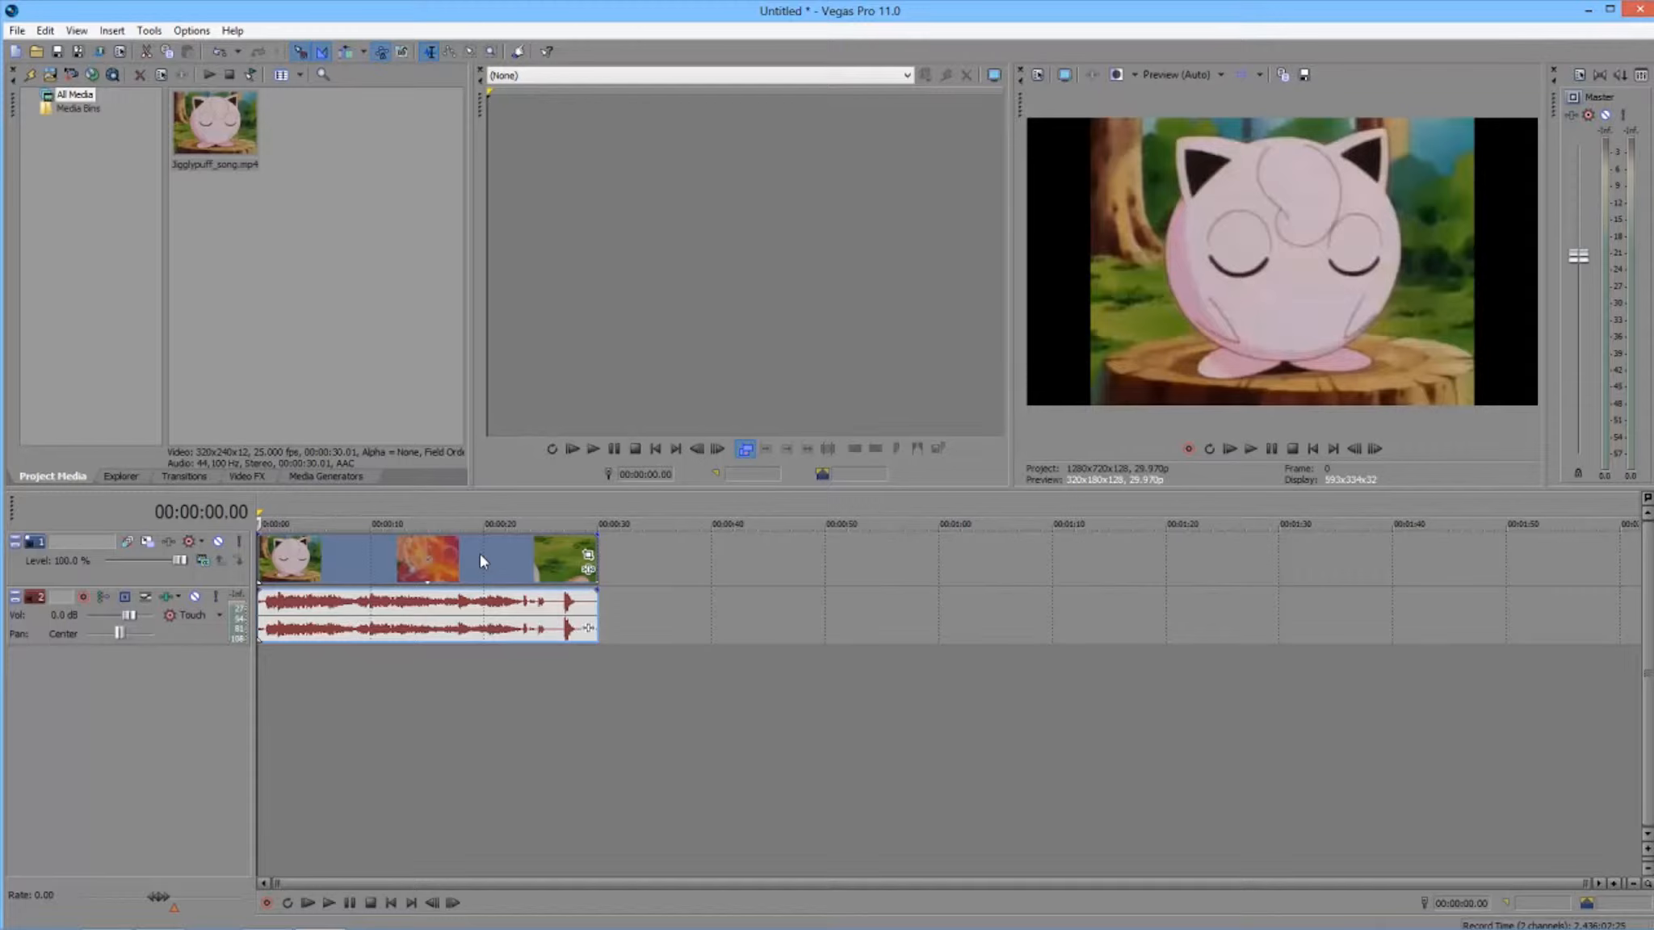
Step: Zoom the timeline in to single-frame level and place the playhead on frame 00:00:00.01
scroll(413, 567, "up", 2)
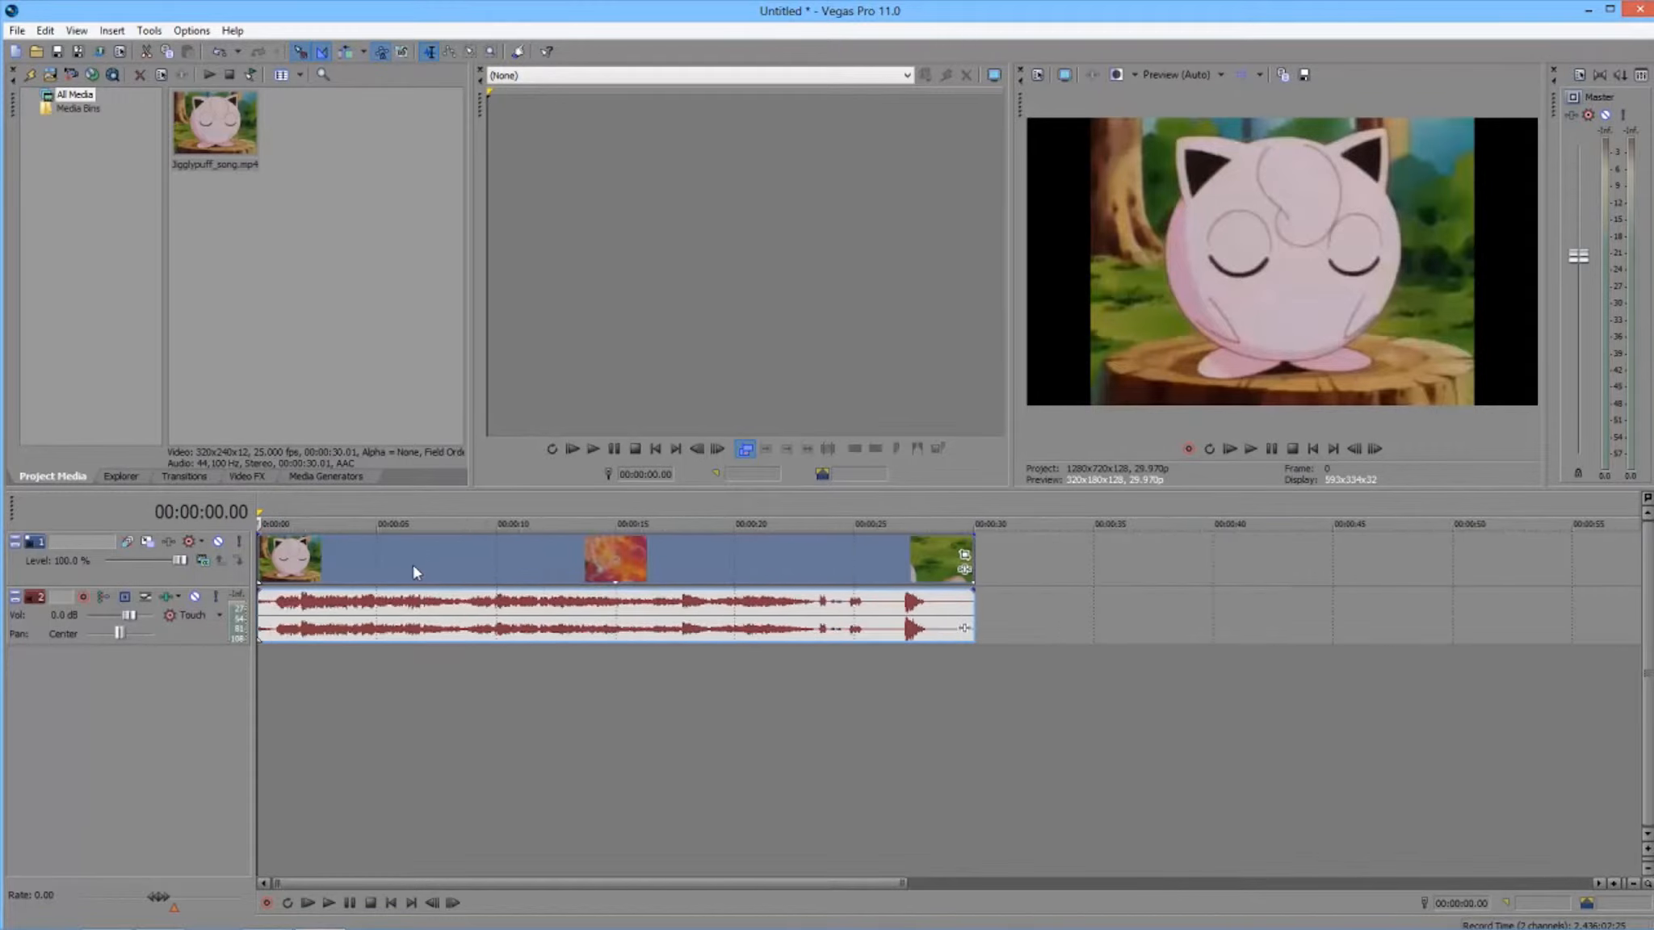
scroll(415, 572, "up", 5)
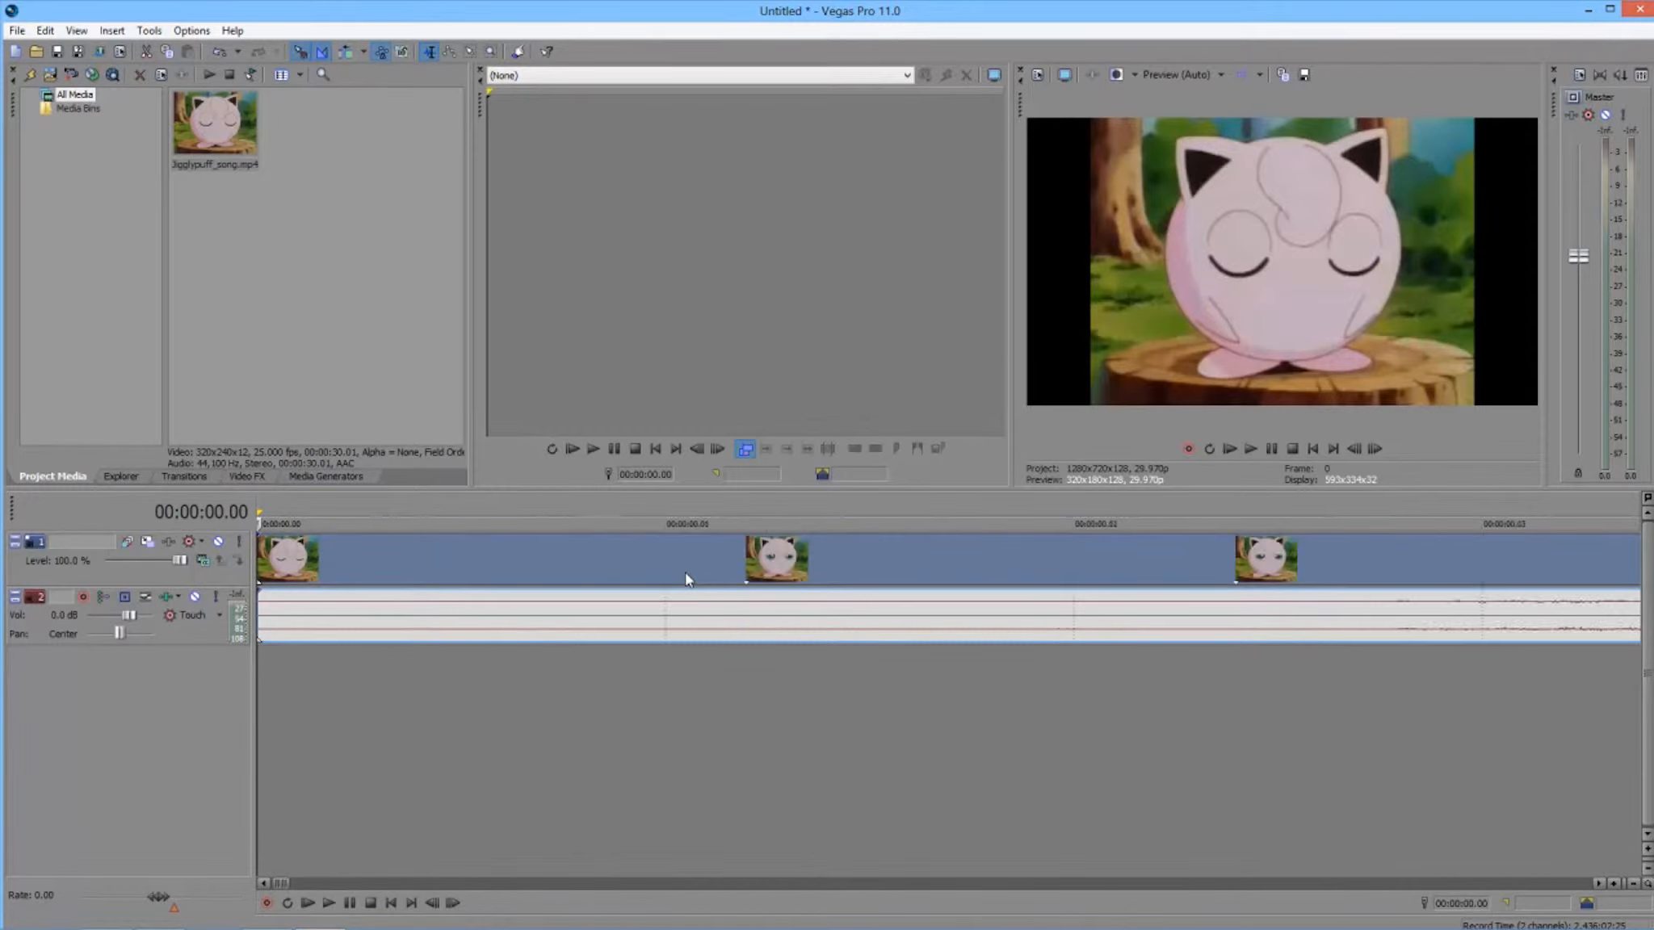
scroll(690, 569, "down", 4)
scroll(374, 548, "up", 5)
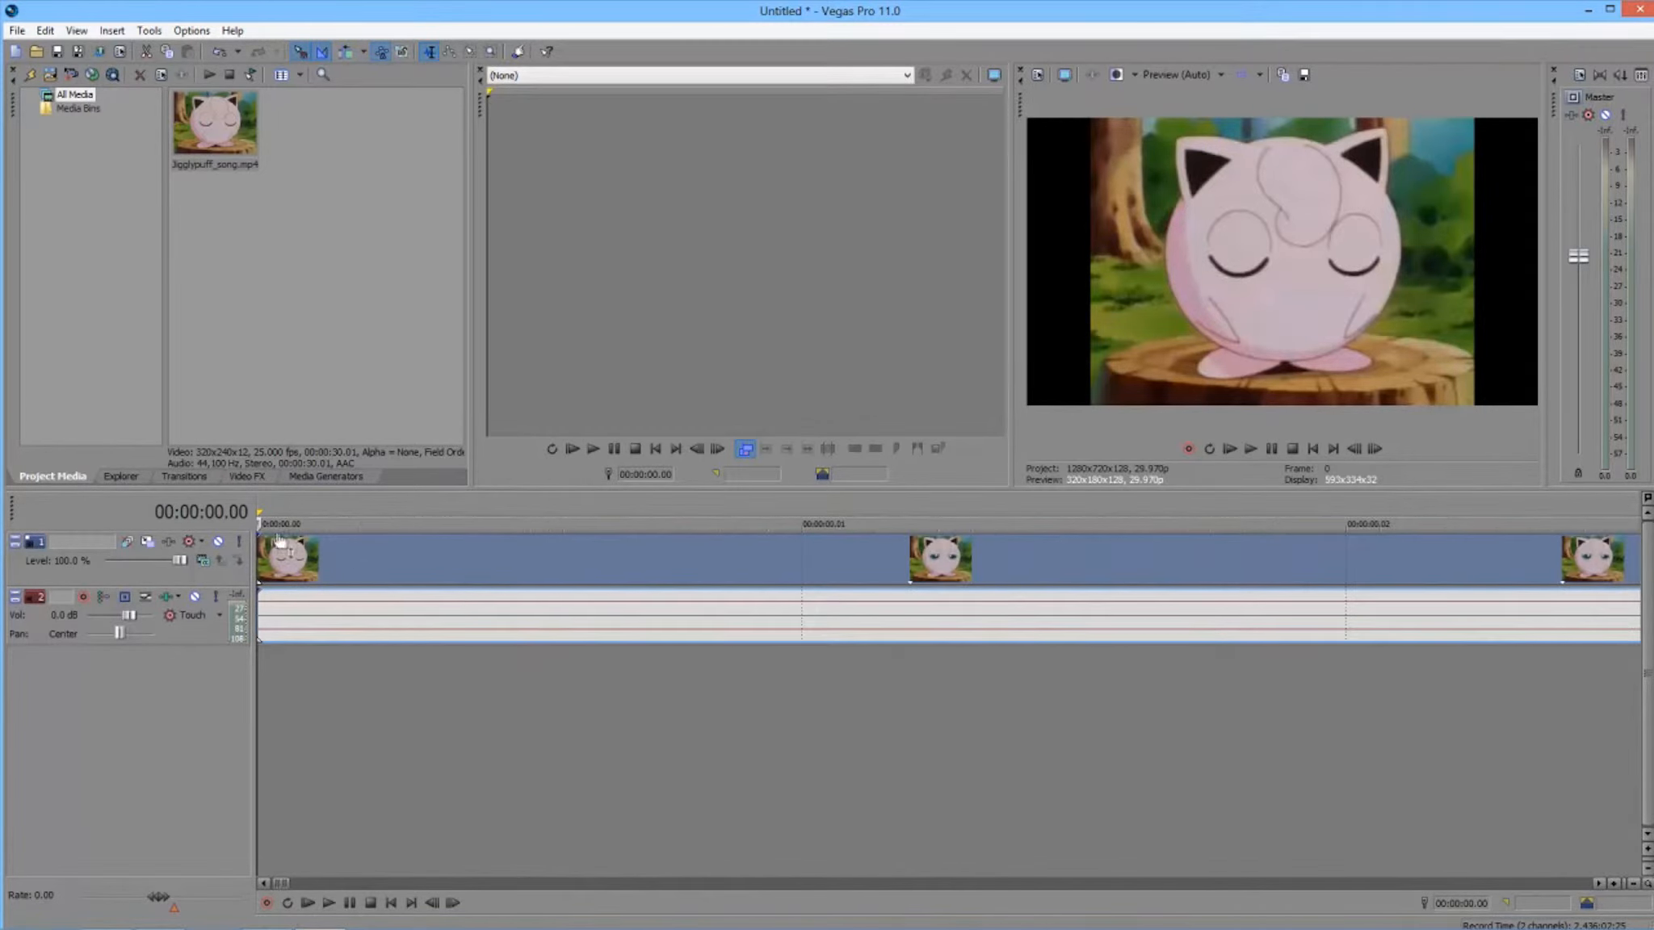
key("space")
left_click_drag(259, 524, 943, 530)
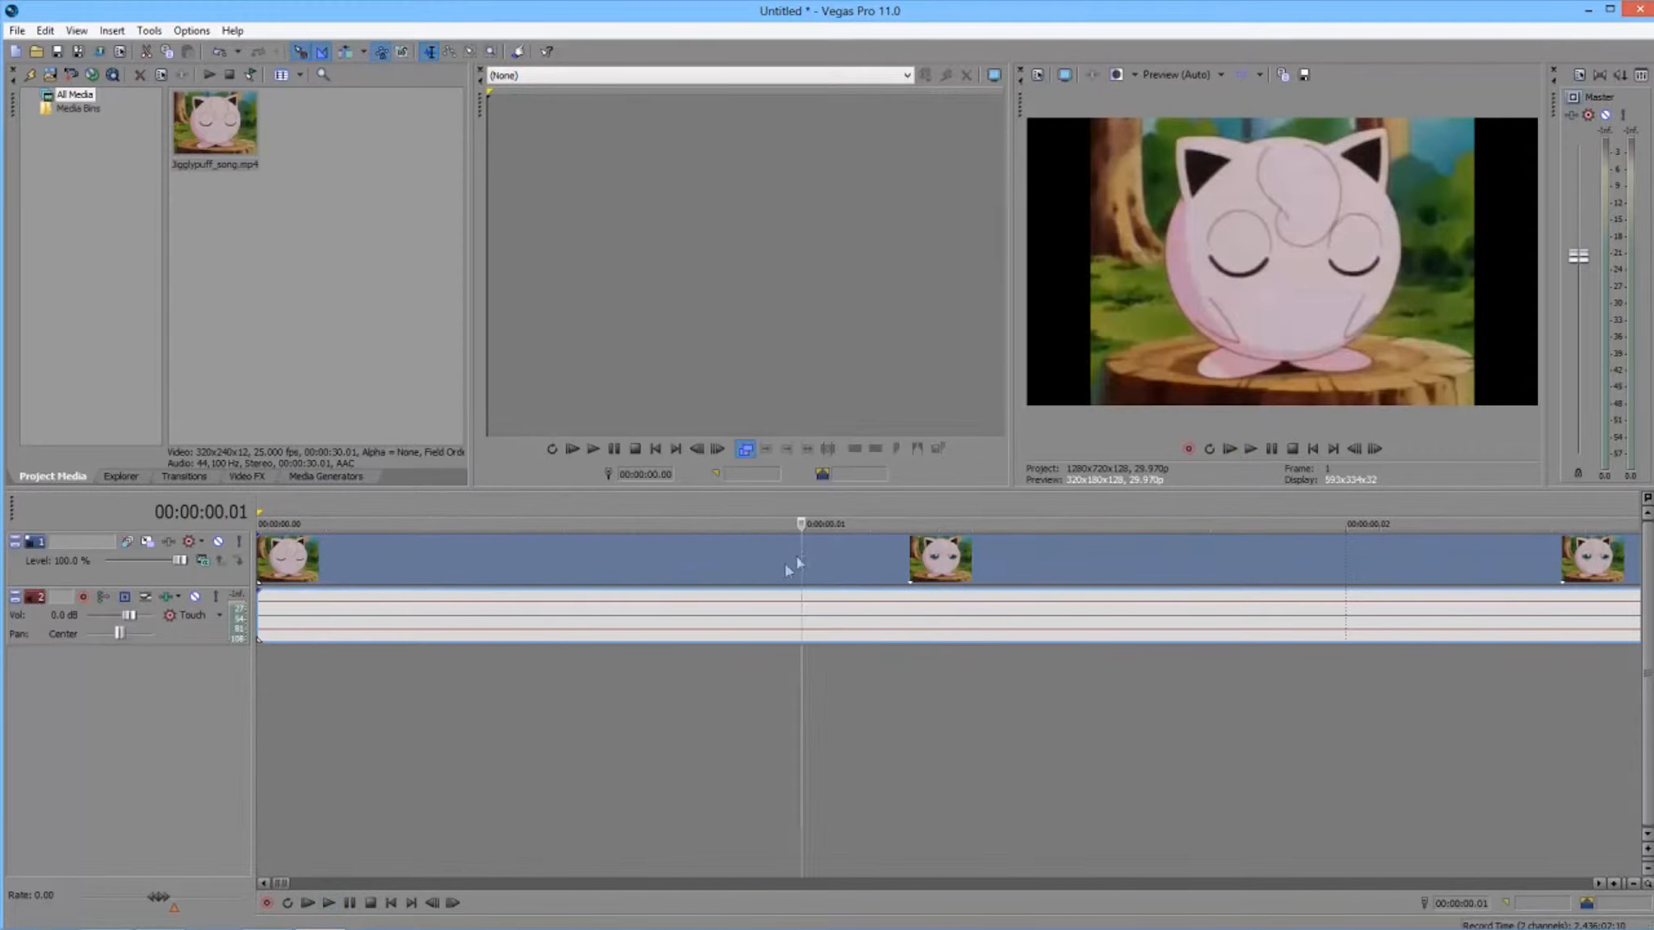
Step: Step the playhead back and forth through the clip's first few frames to compare the frames in the preview
scroll(789, 570, "down", 1)
key("Right")
key("Left")
key("Left")
key("Right")
key("Right")
key("Right")
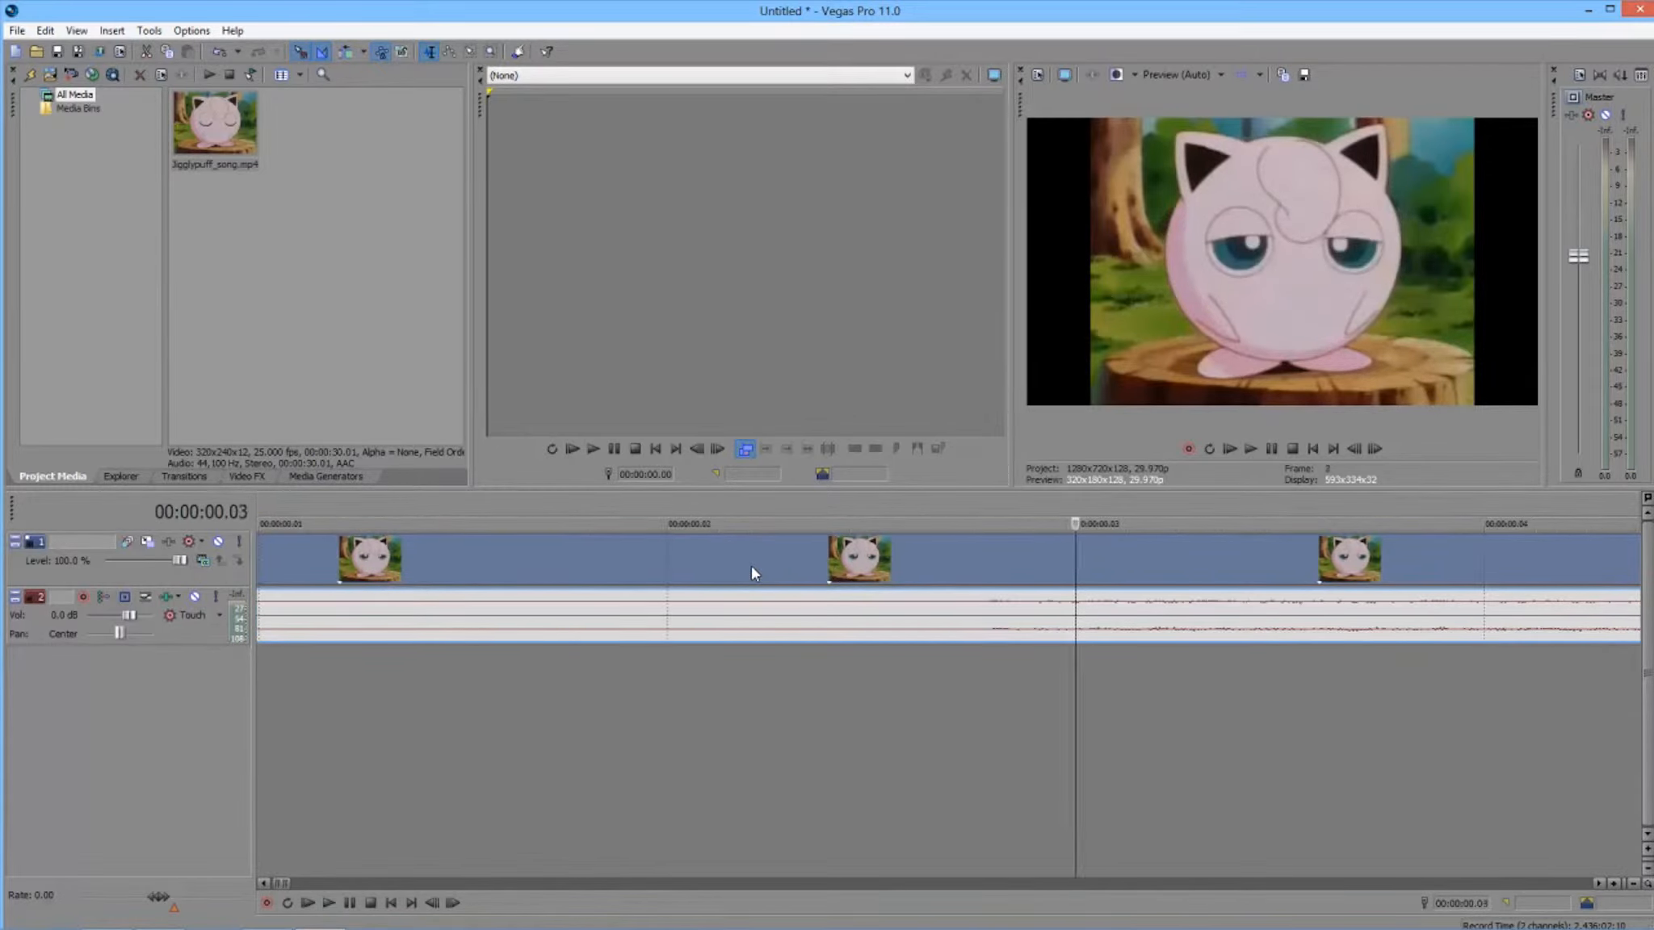
key("Left")
key("Left")
key("Left")
key("Right")
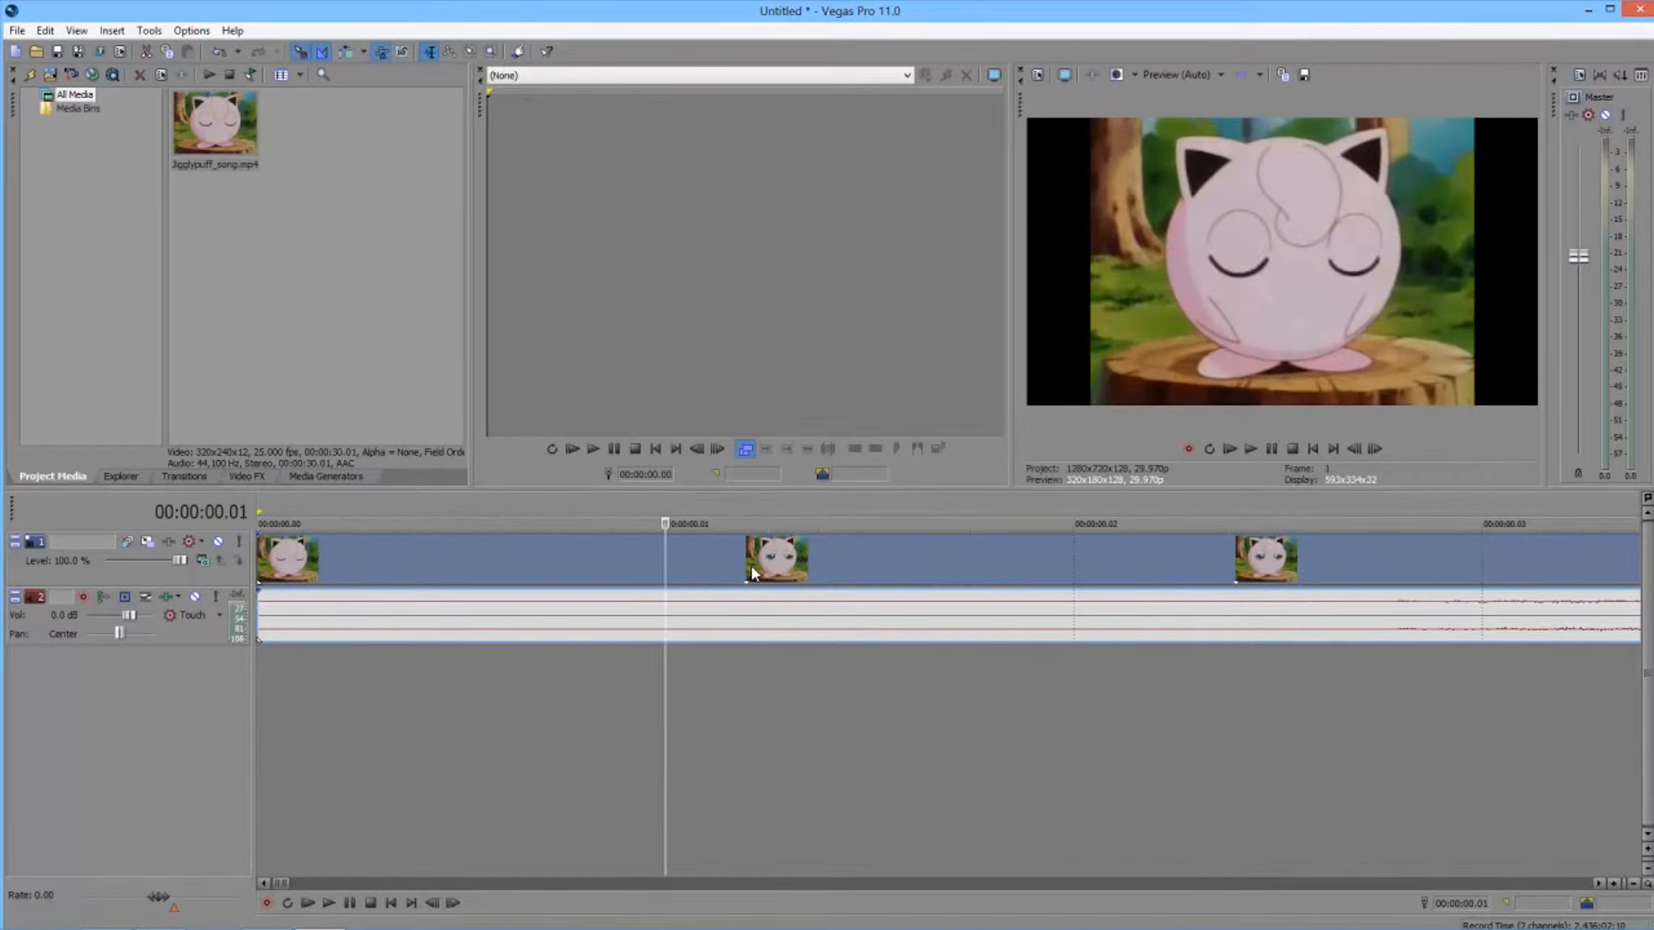
key("Left")
key("Right")
Step: Zoom the timeline's time scale out, in and out again until the whole clip fits with empty space after it
scroll(880, 589, "down", 3)
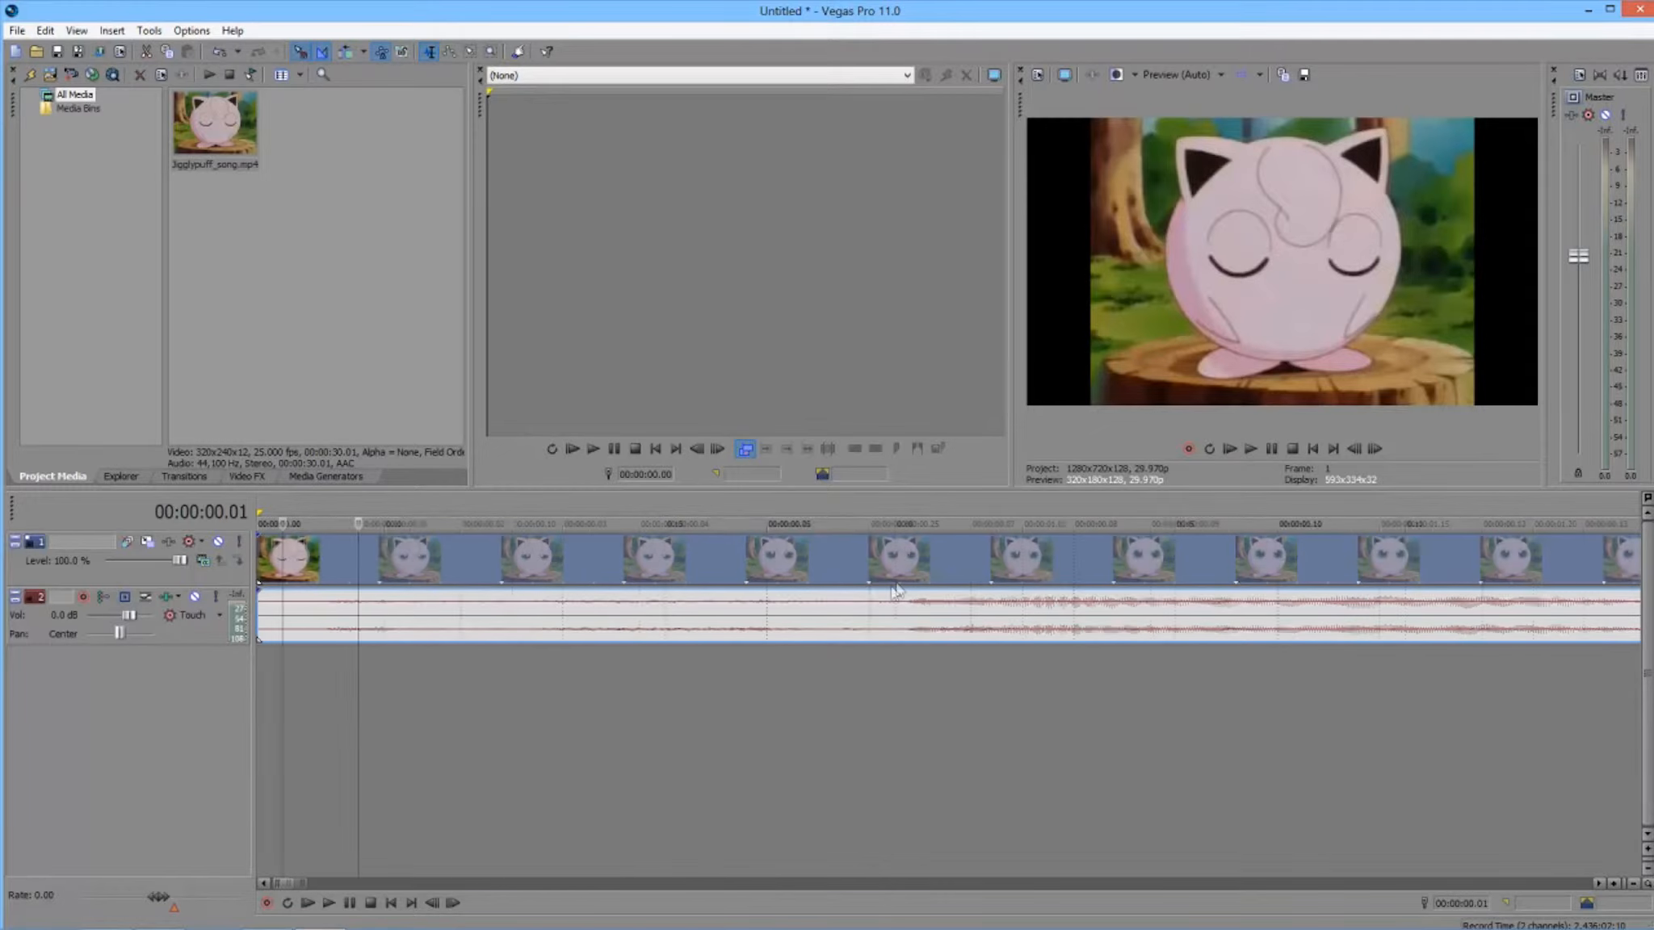
scroll(896, 591, "down", 8)
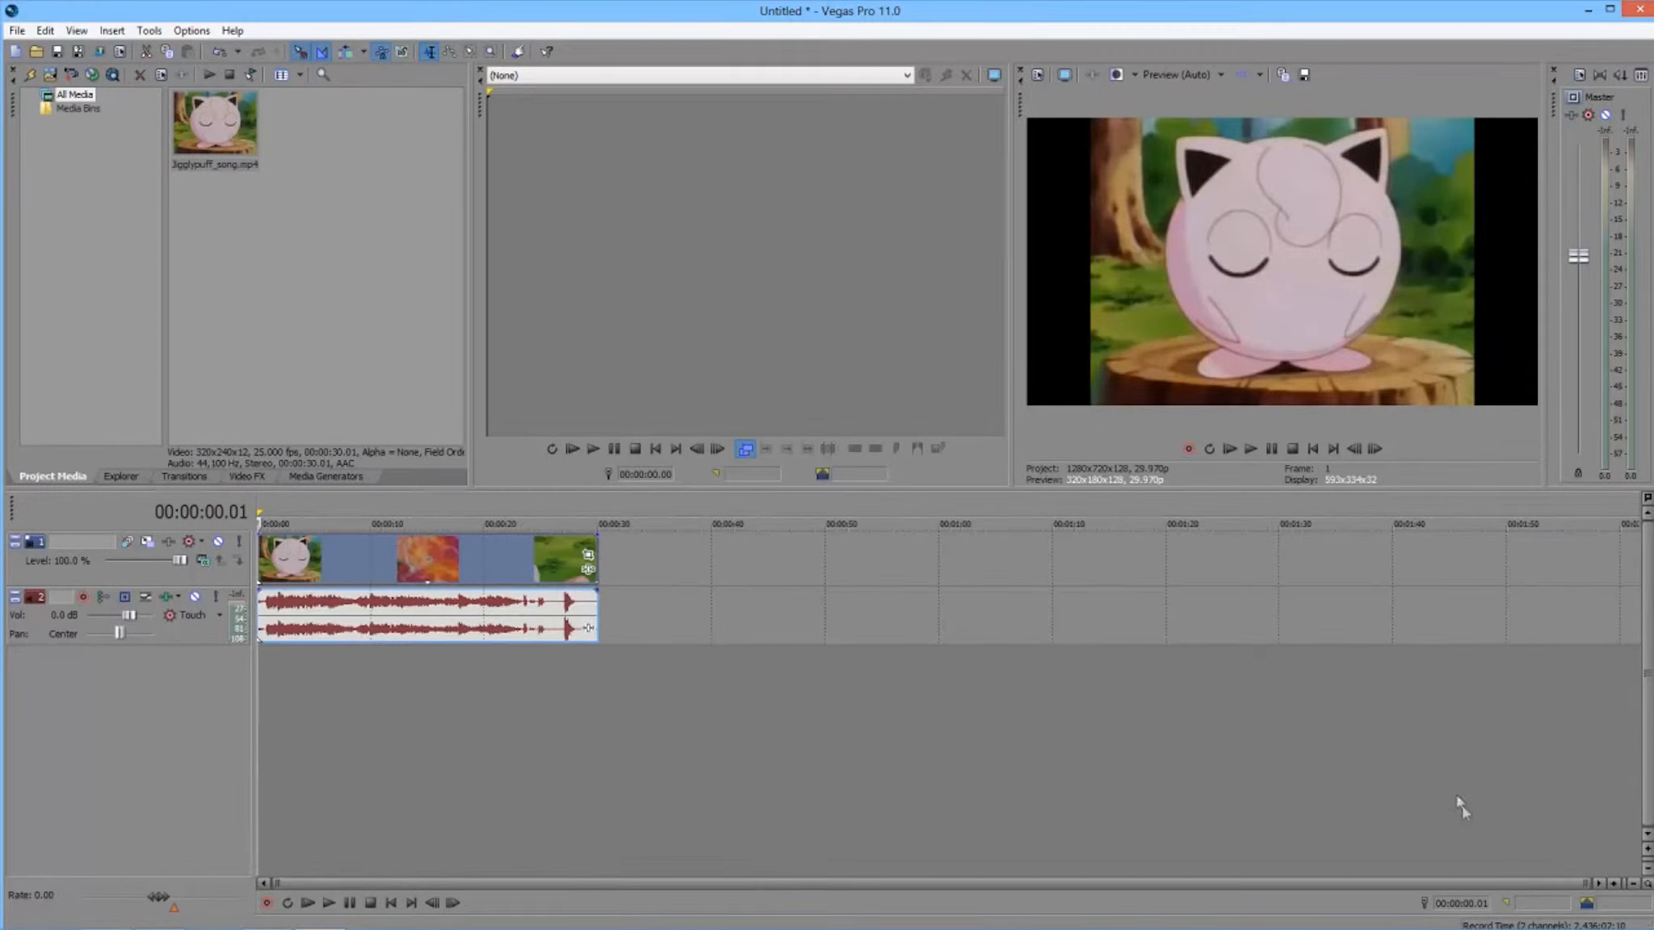
left_click(1614, 884)
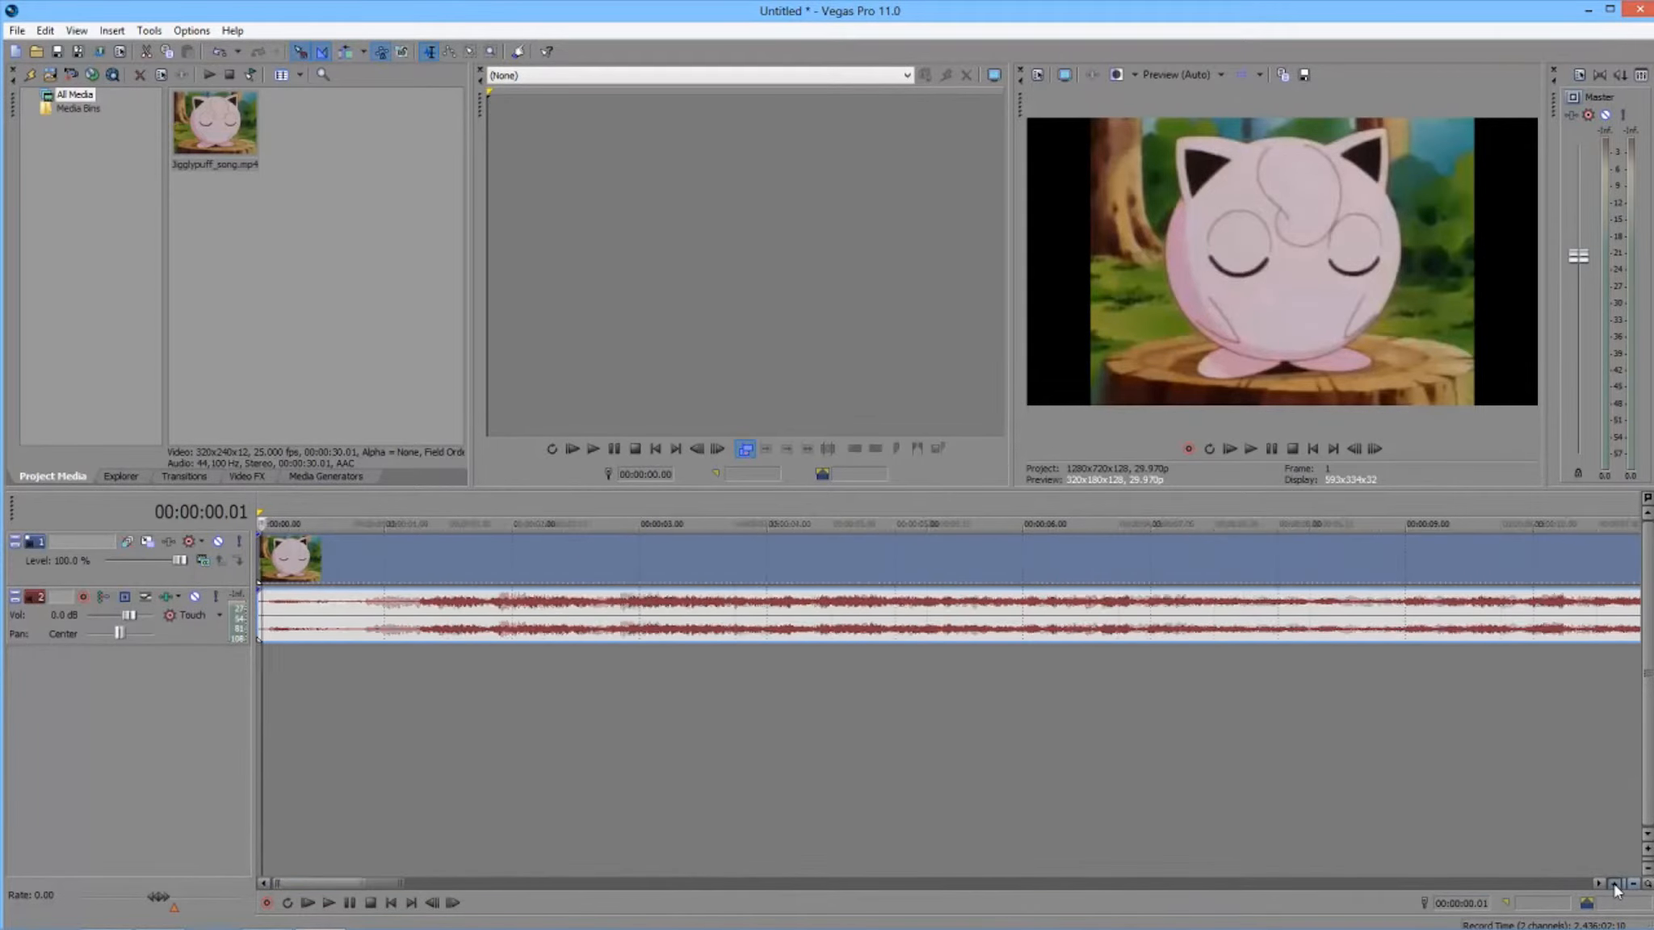
left_click(1629, 883)
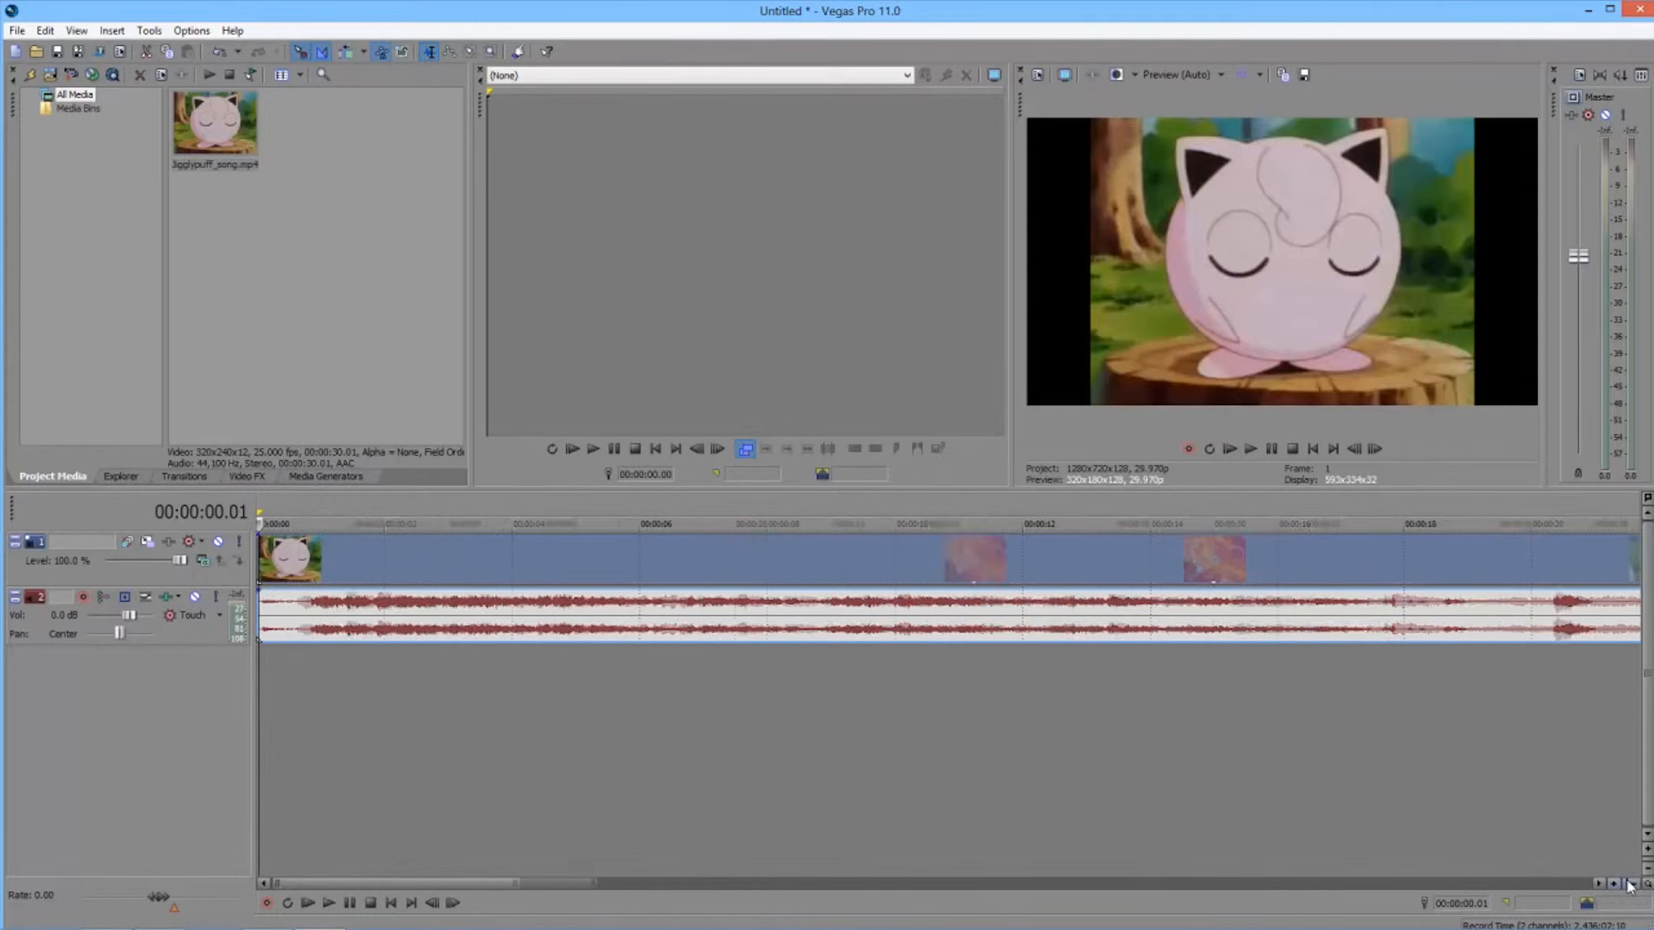
left_click(1629, 883)
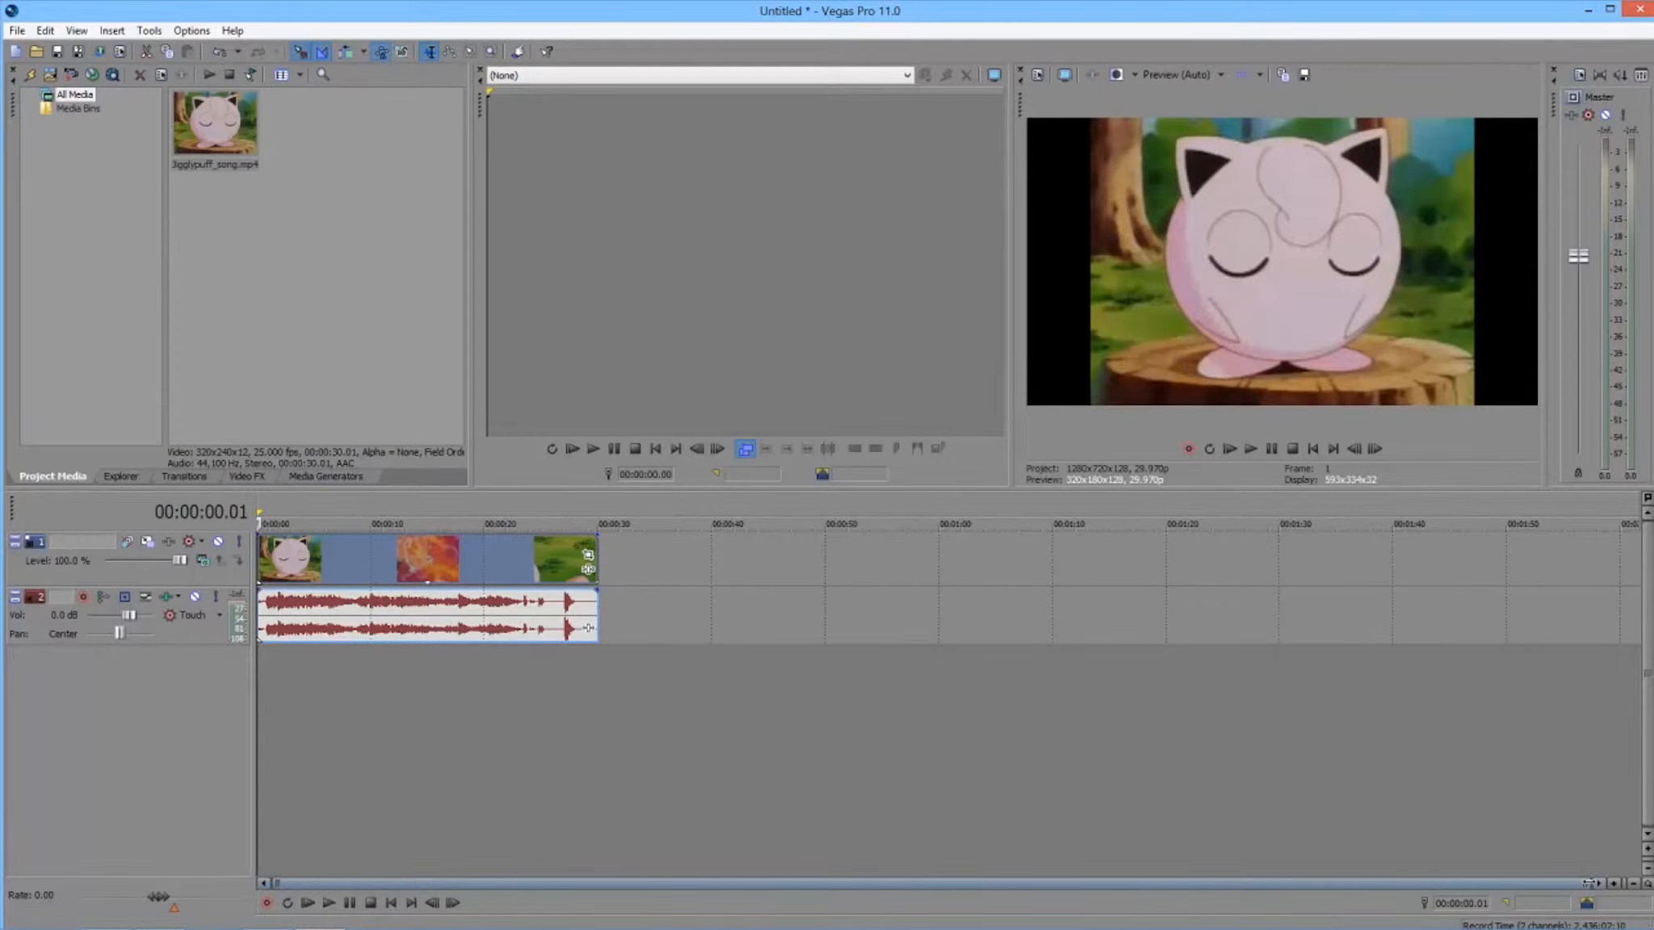
mouse_move(1587, 882)
left_mouse_down()
mouse_move(401, 874)
mouse_move(1587, 882)
left_mouse_up()
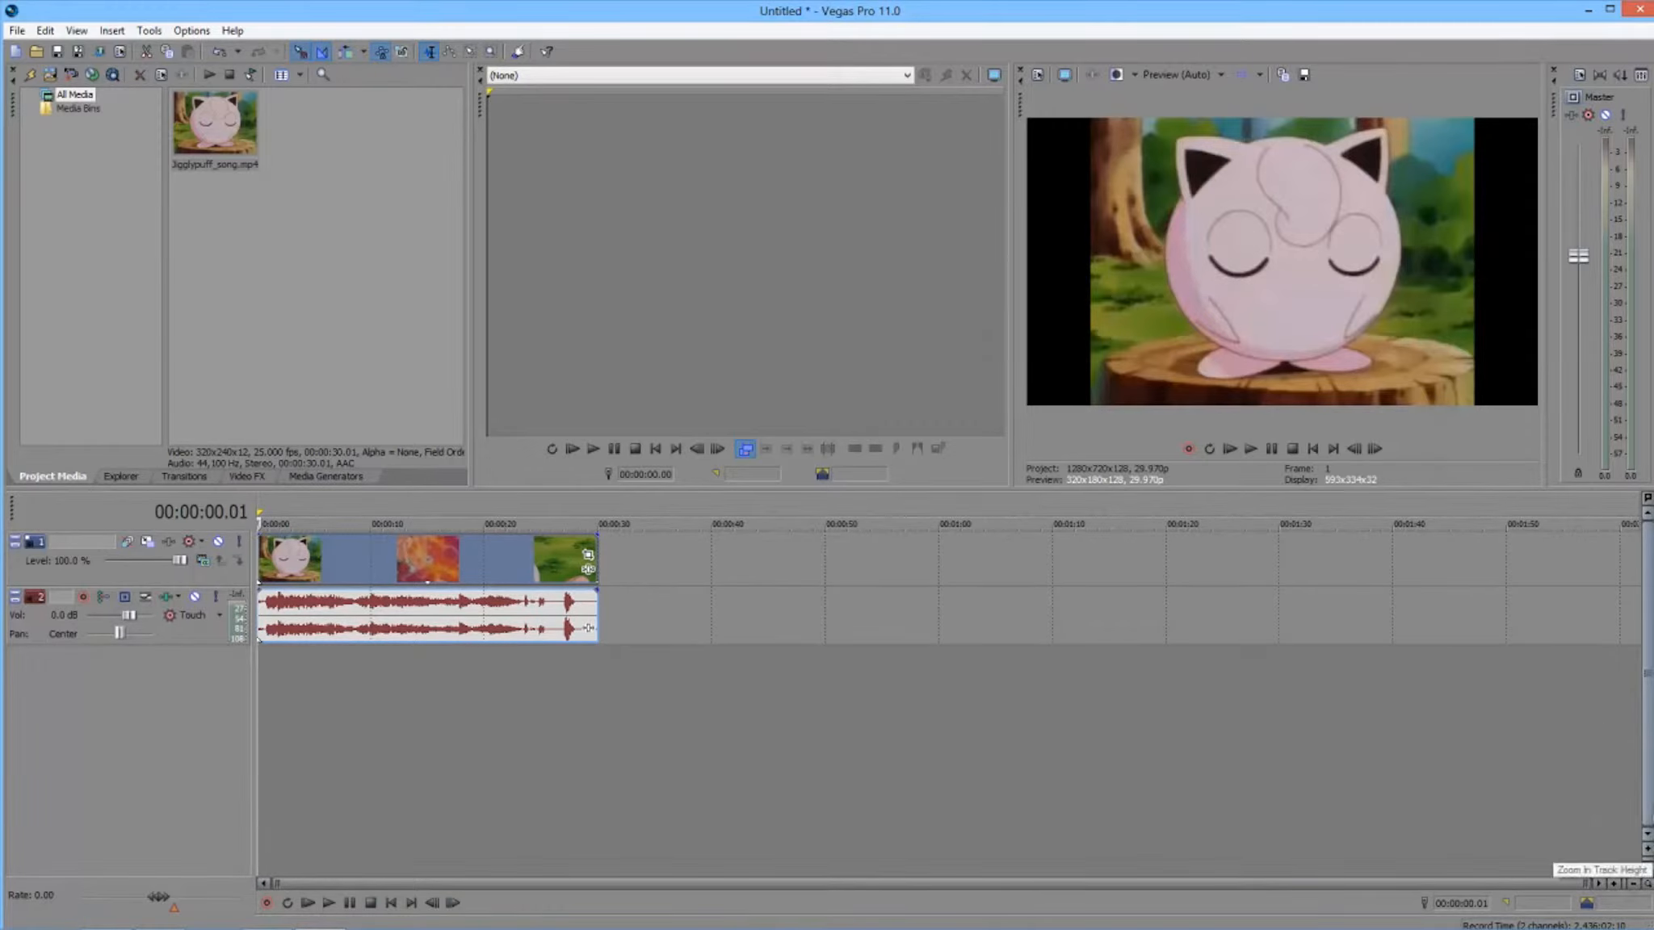
Step: Try out the track height zoom by enlarging both tracks and shrinking them to thin strips
left_click(1647, 853)
left_click(1648, 853)
left_click(1647, 852)
left_click(1647, 852)
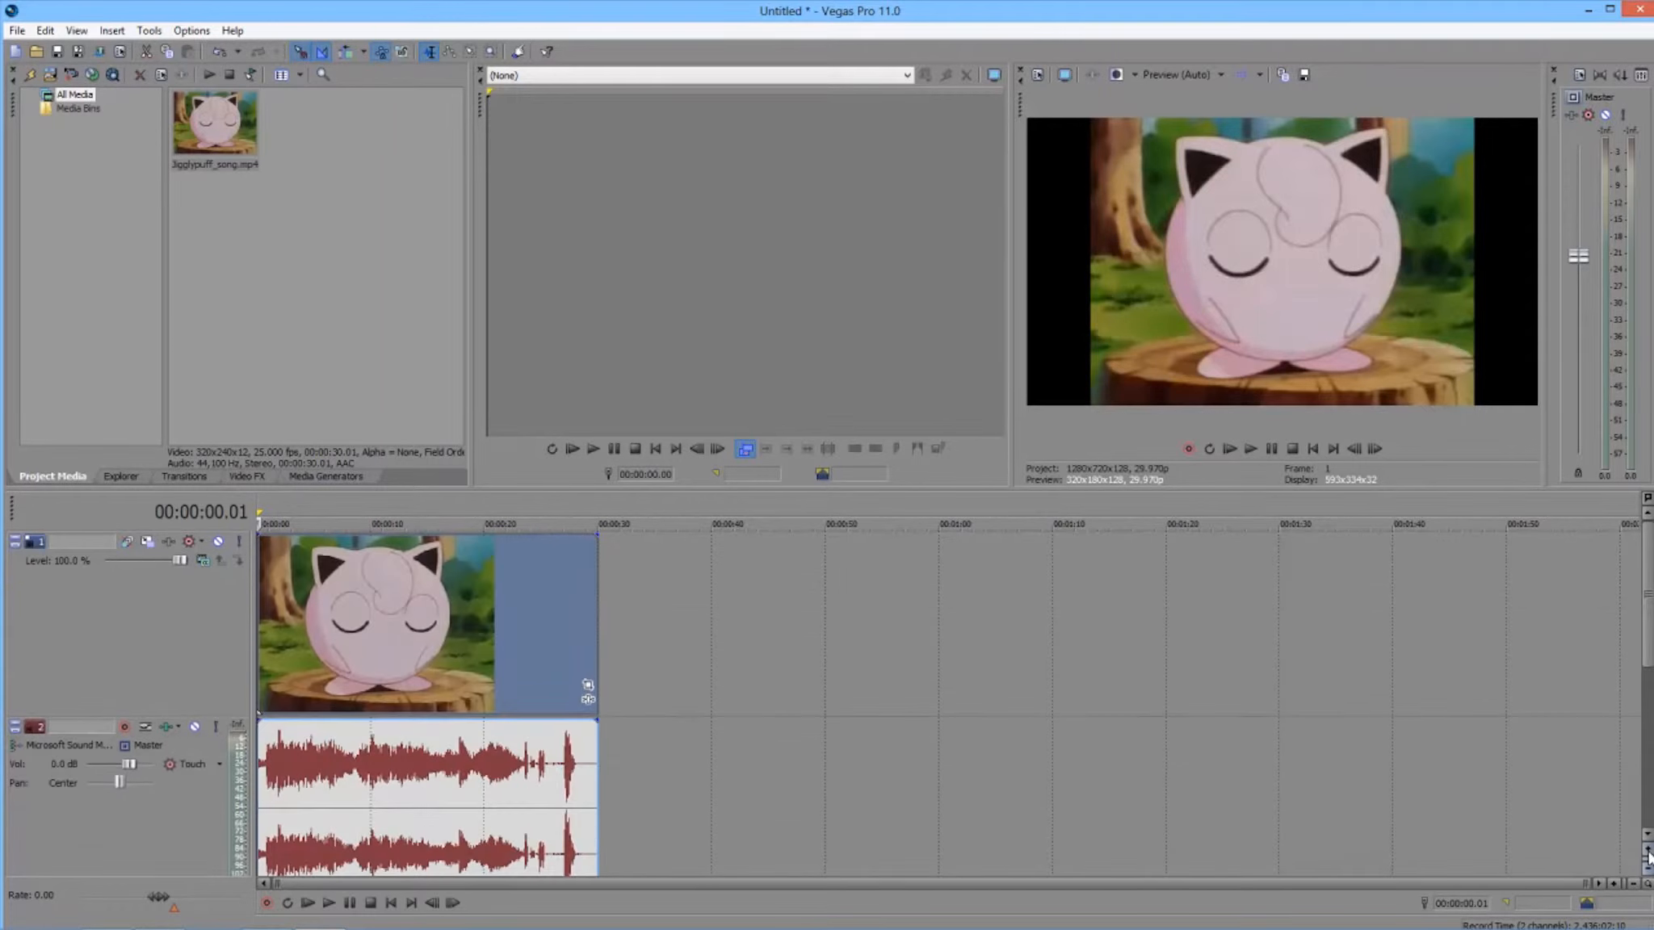
left_click(1647, 866)
left_click(1647, 866)
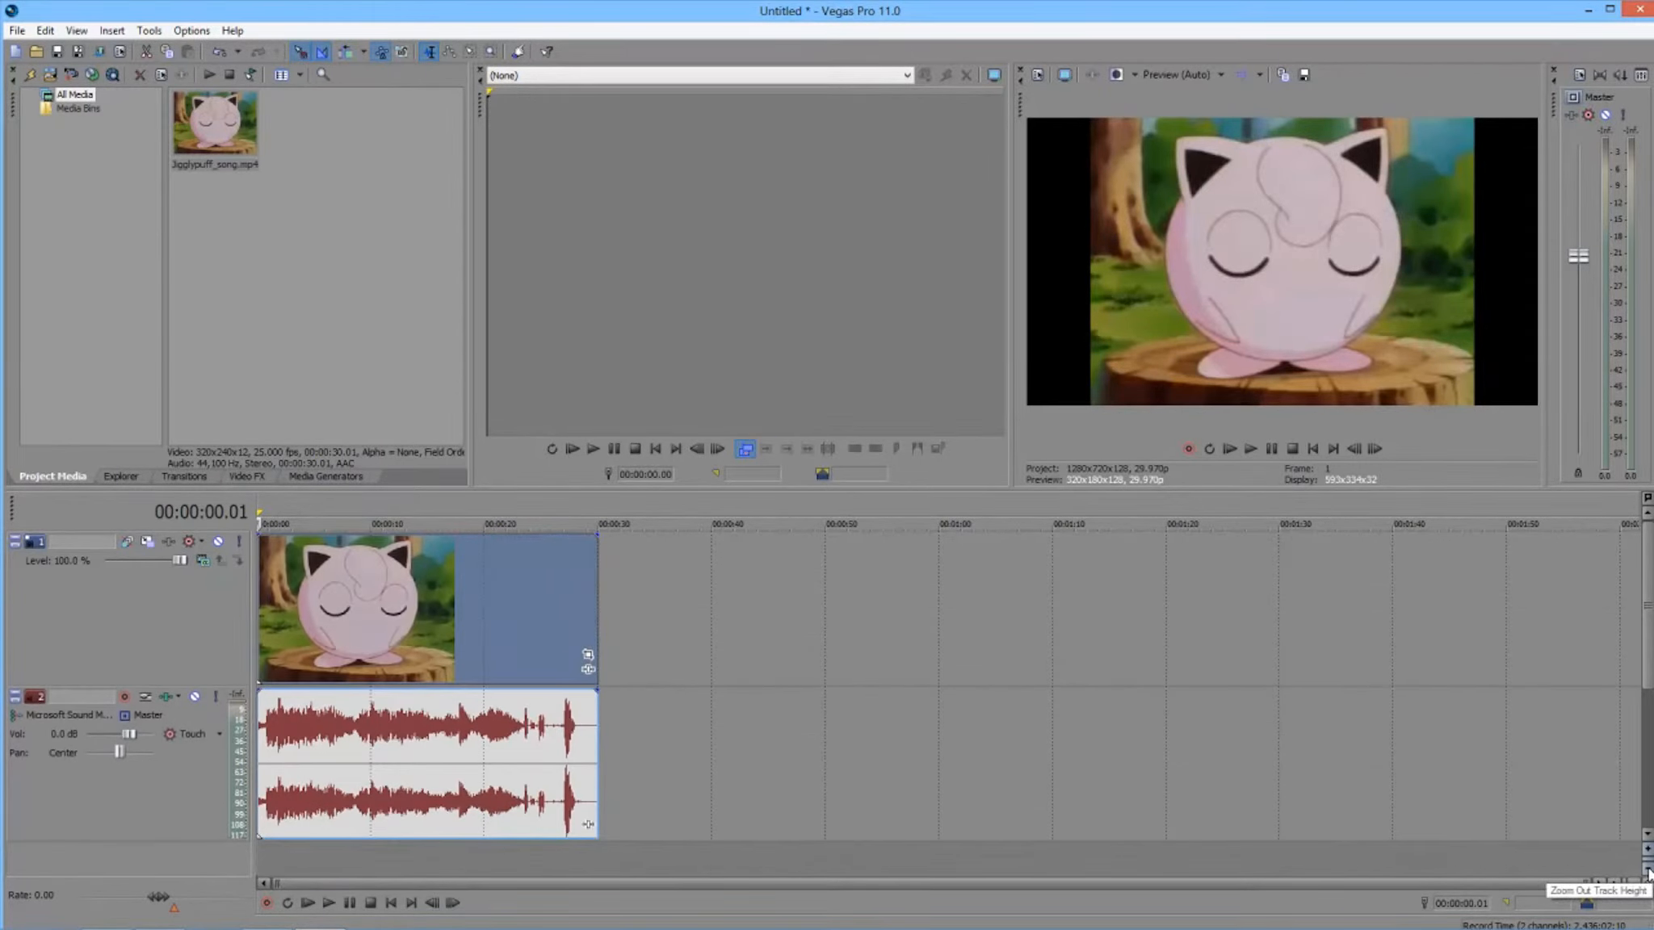
left_click(1647, 867)
left_click(1647, 867)
left_click(1647, 867)
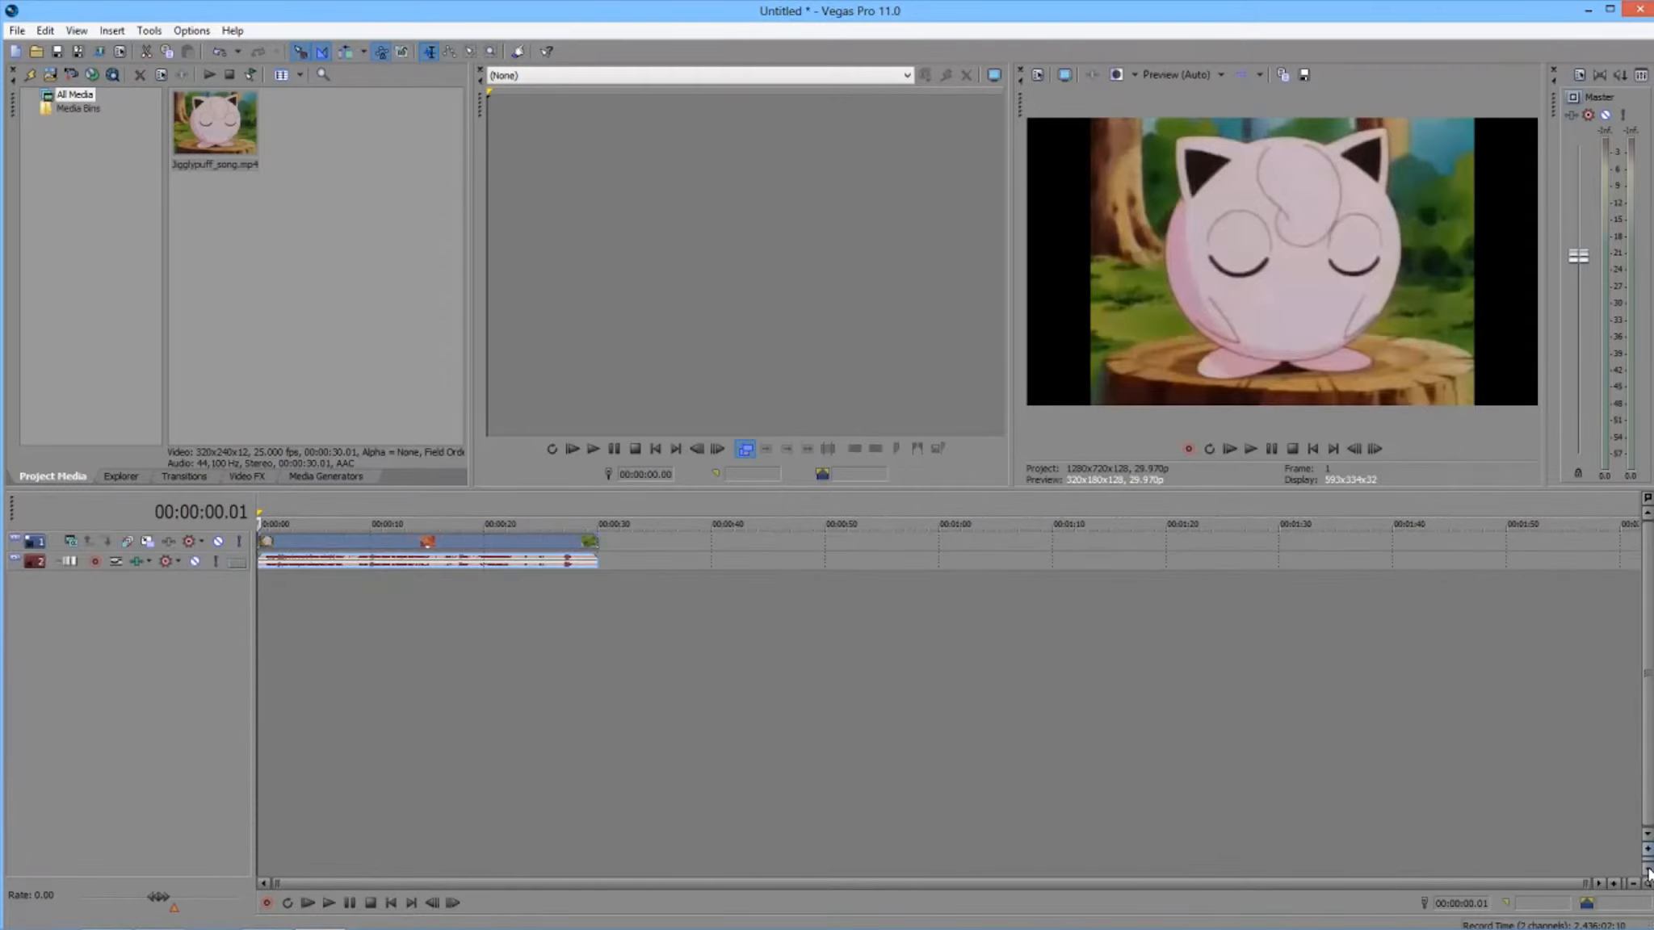
Step: Increase the height of the video and audio tracks to a medium size showing clear thumbnails and waveforms
left_click(1647, 850)
left_click(1648, 852)
left_click(1647, 852)
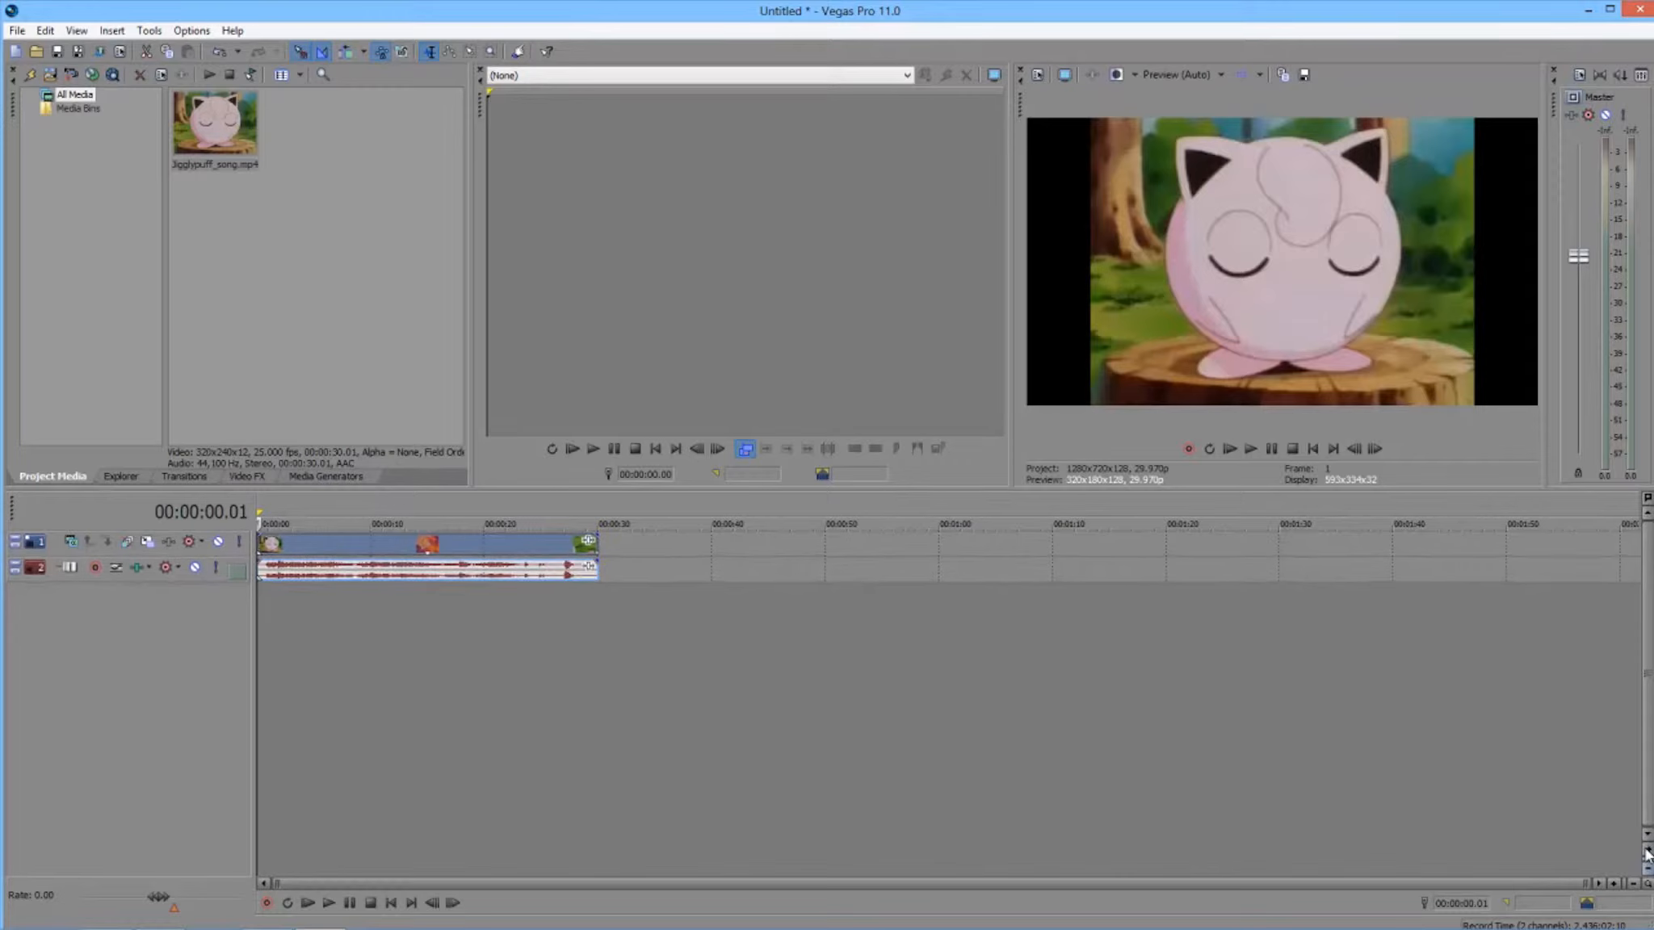
left_click(1647, 852)
left_click(1647, 851)
left_click(1647, 852)
left_click(1647, 851)
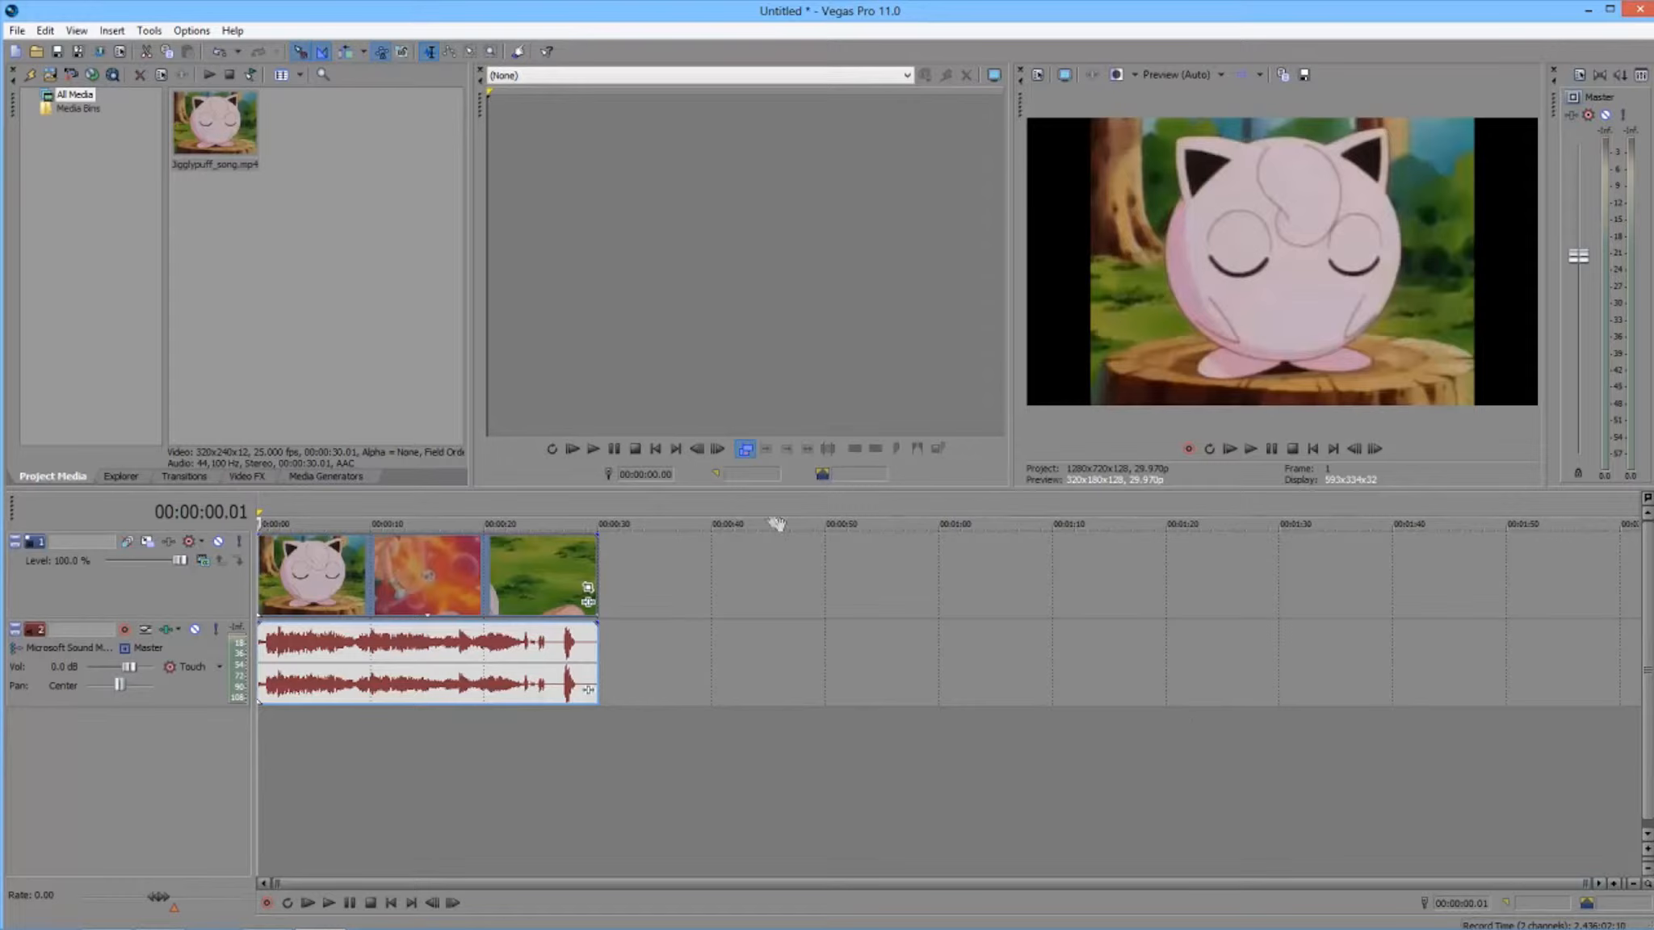
left_click(1647, 852)
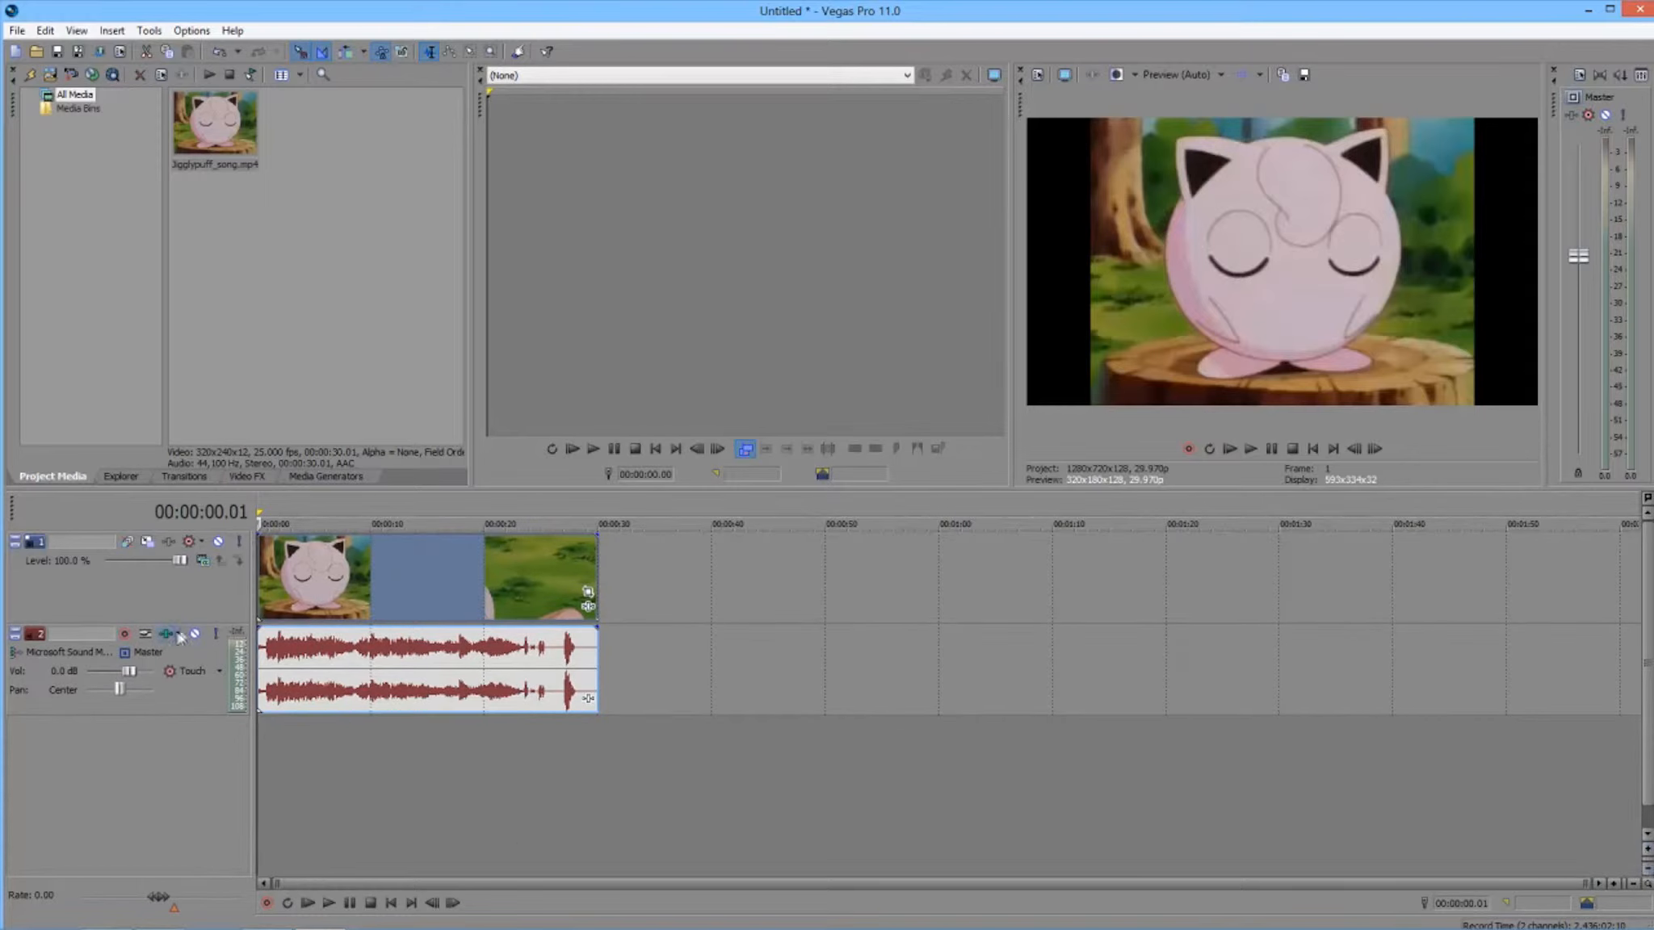
Step: Duplicate the video track three times to get four identical video tracks above the audio track
left_click(192, 605)
right_click(192, 606)
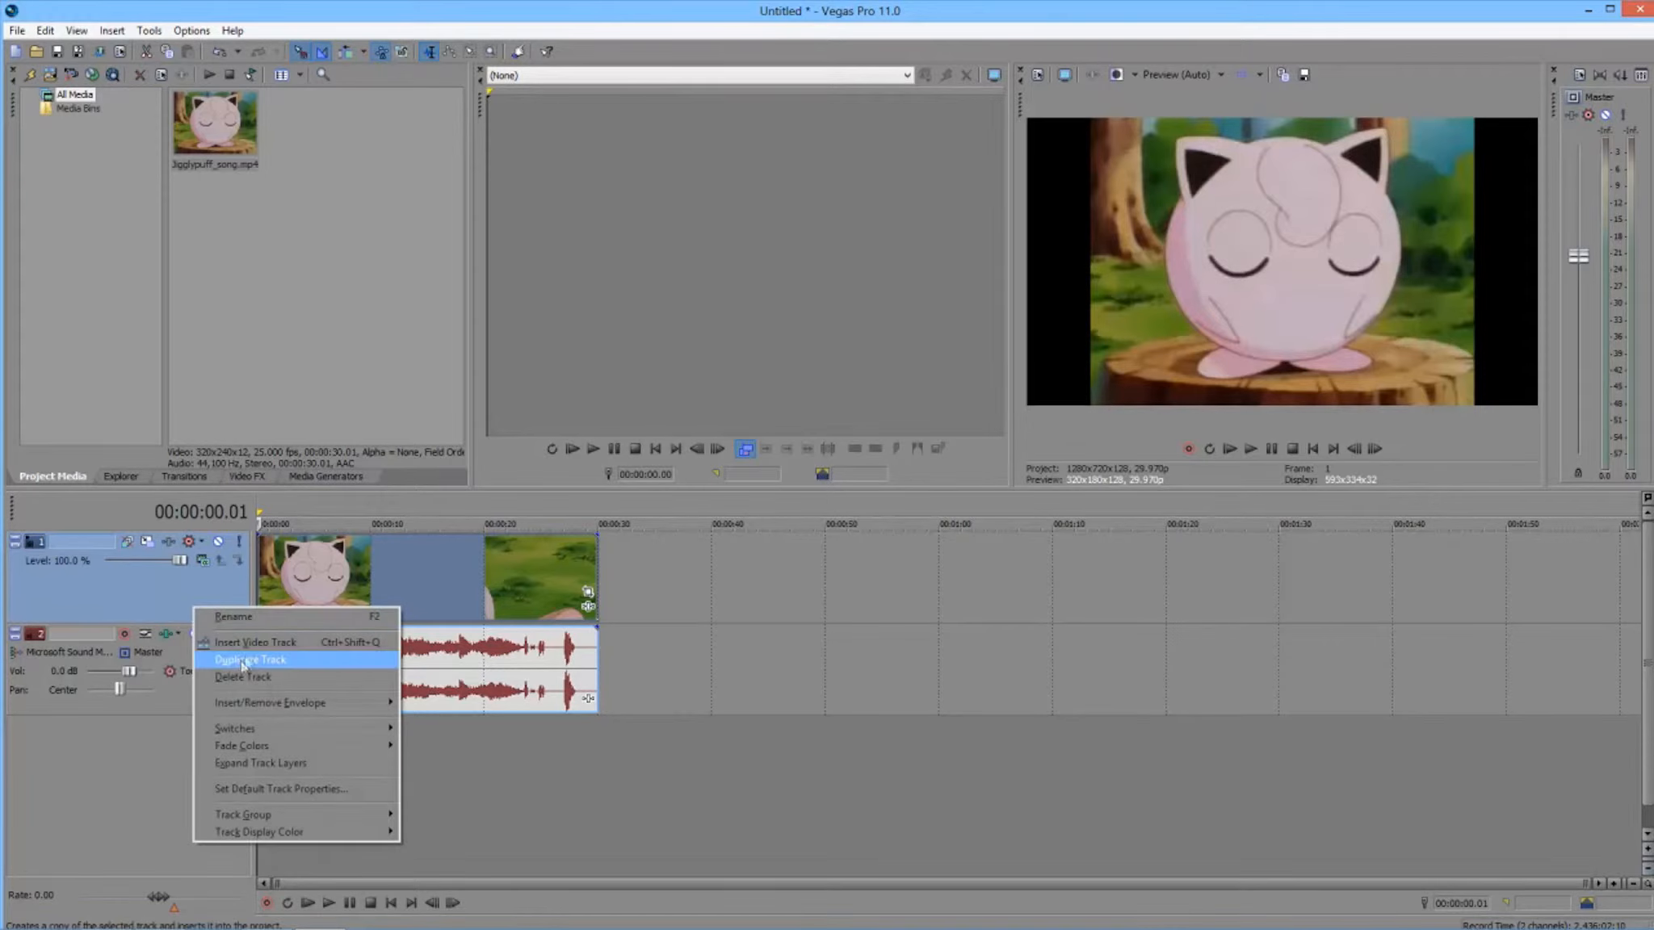
left_click(245, 656)
right_click(190, 616)
left_click(246, 669)
right_click(190, 616)
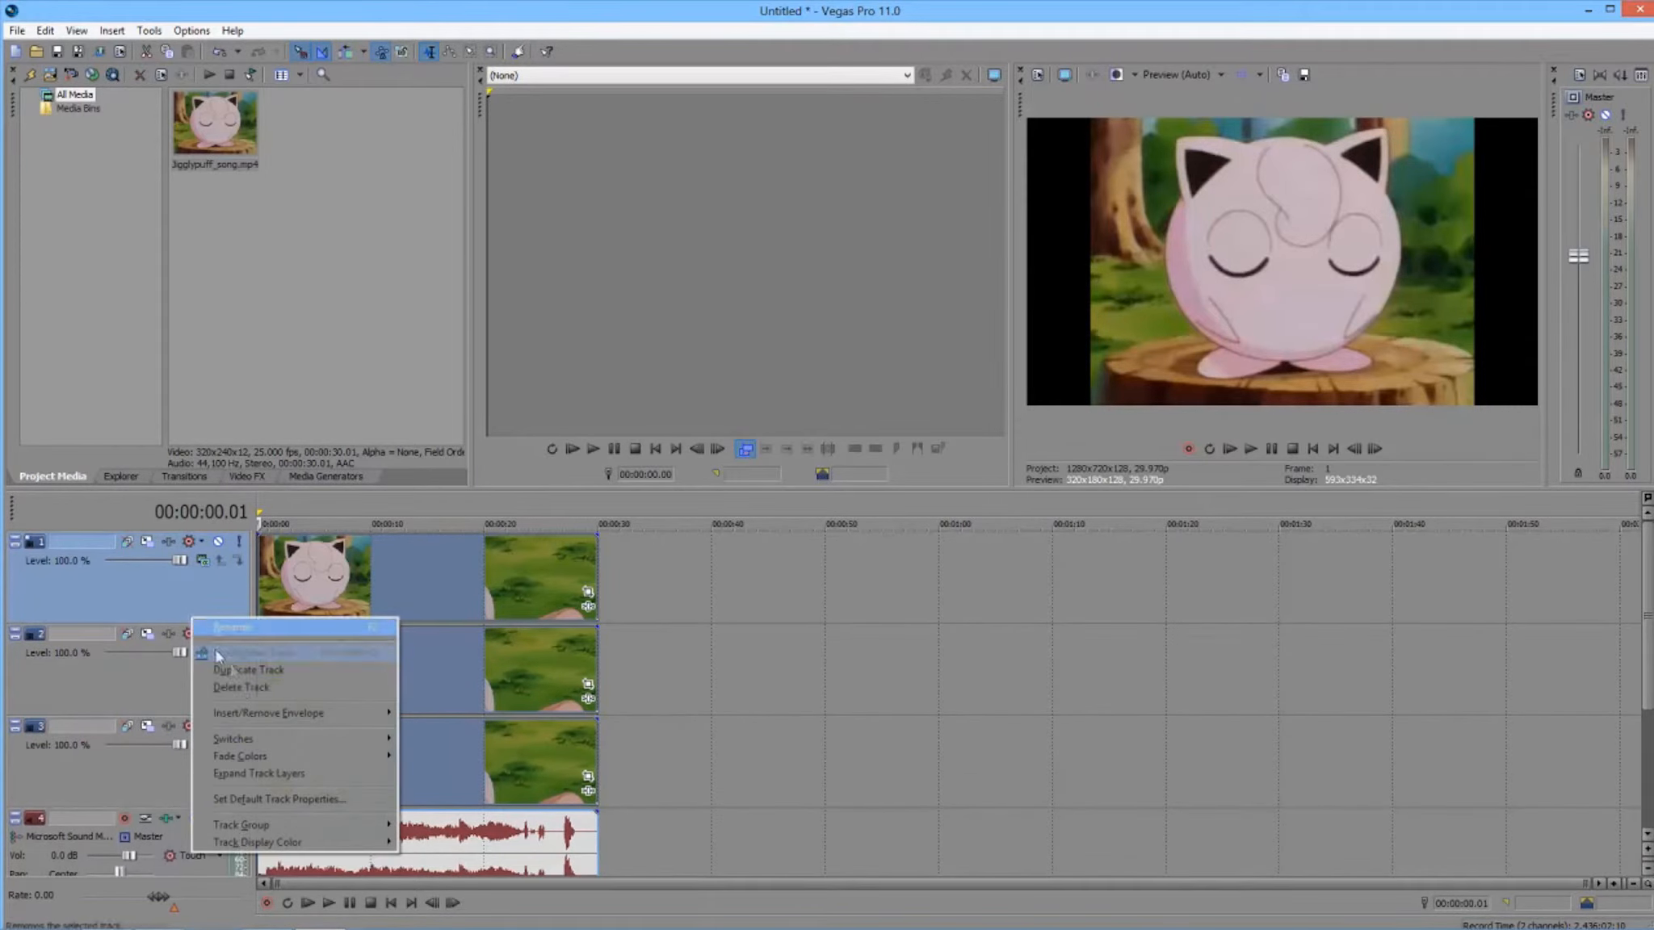
left_click(248, 677)
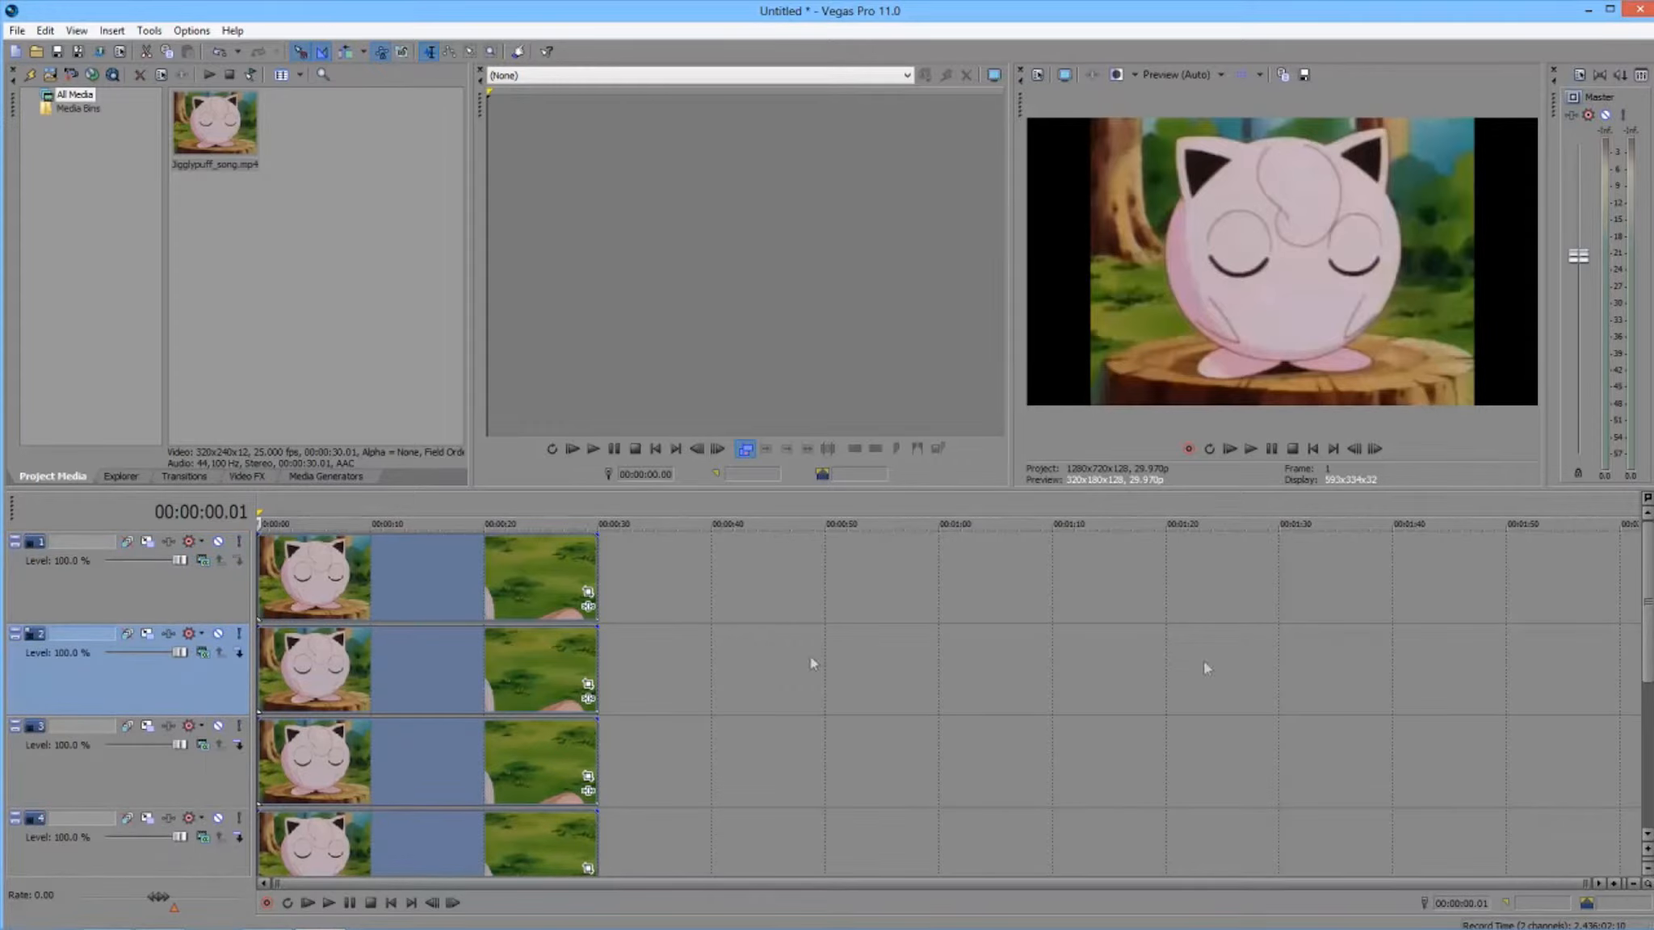
Step: Enlarge the timeline area until all five tracks fit, and shrink it slightly again
left_click_drag(1647, 588, 1604, 521)
left_click_drag(937, 486, 898, 353)
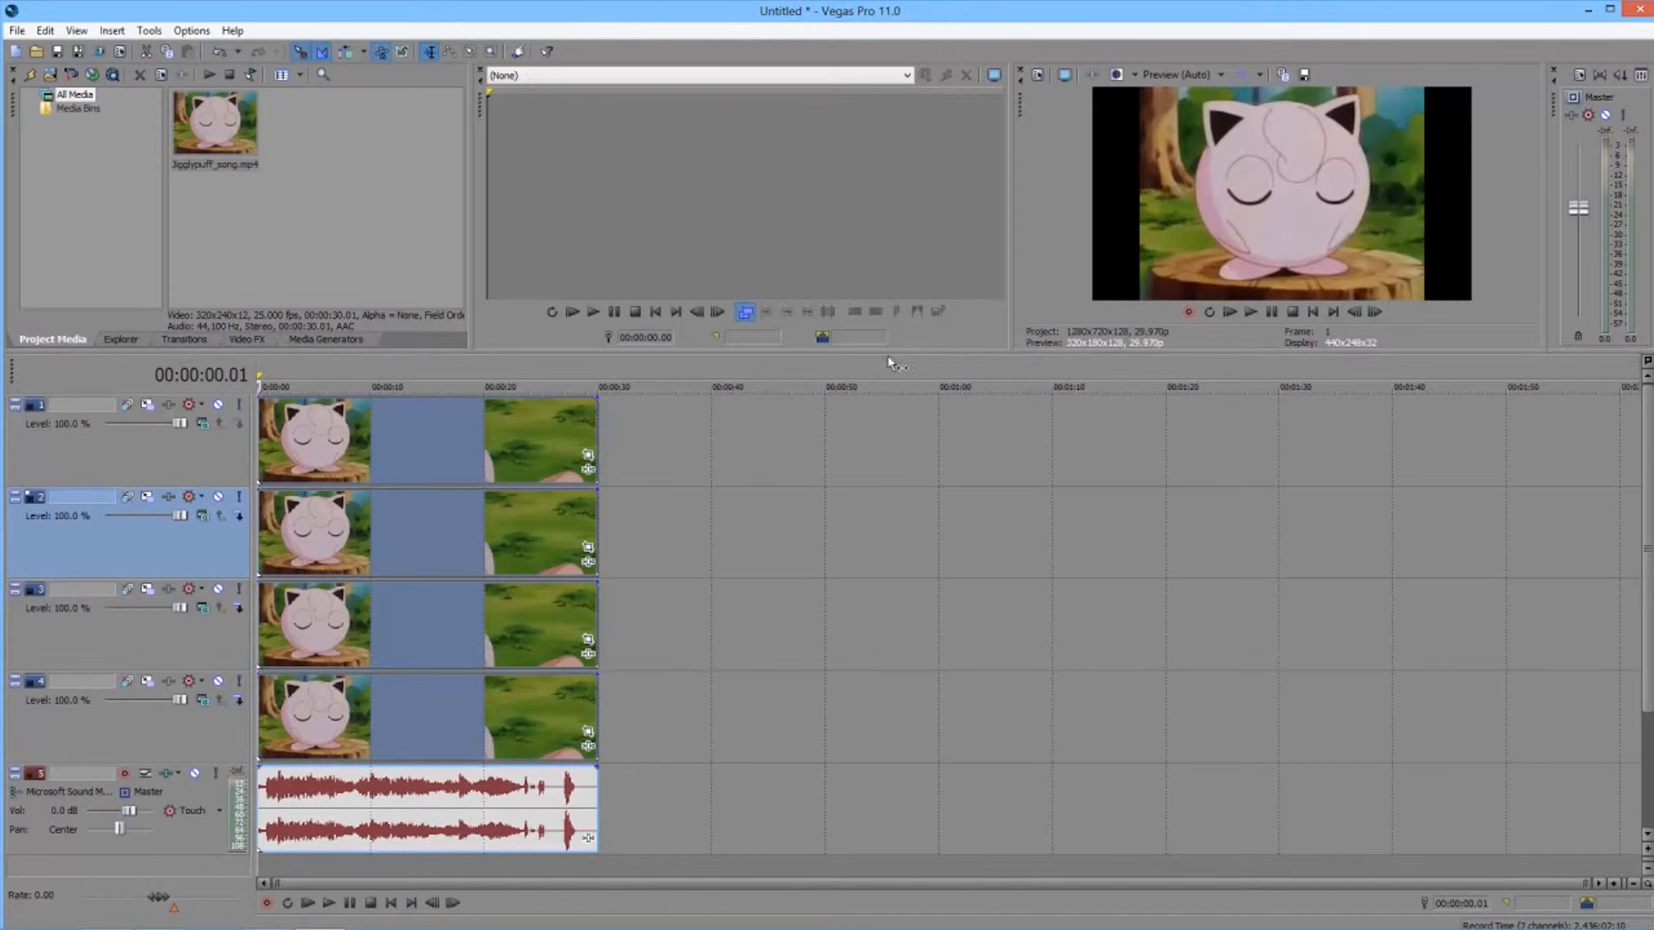
left_click_drag(886, 352, 846, 412)
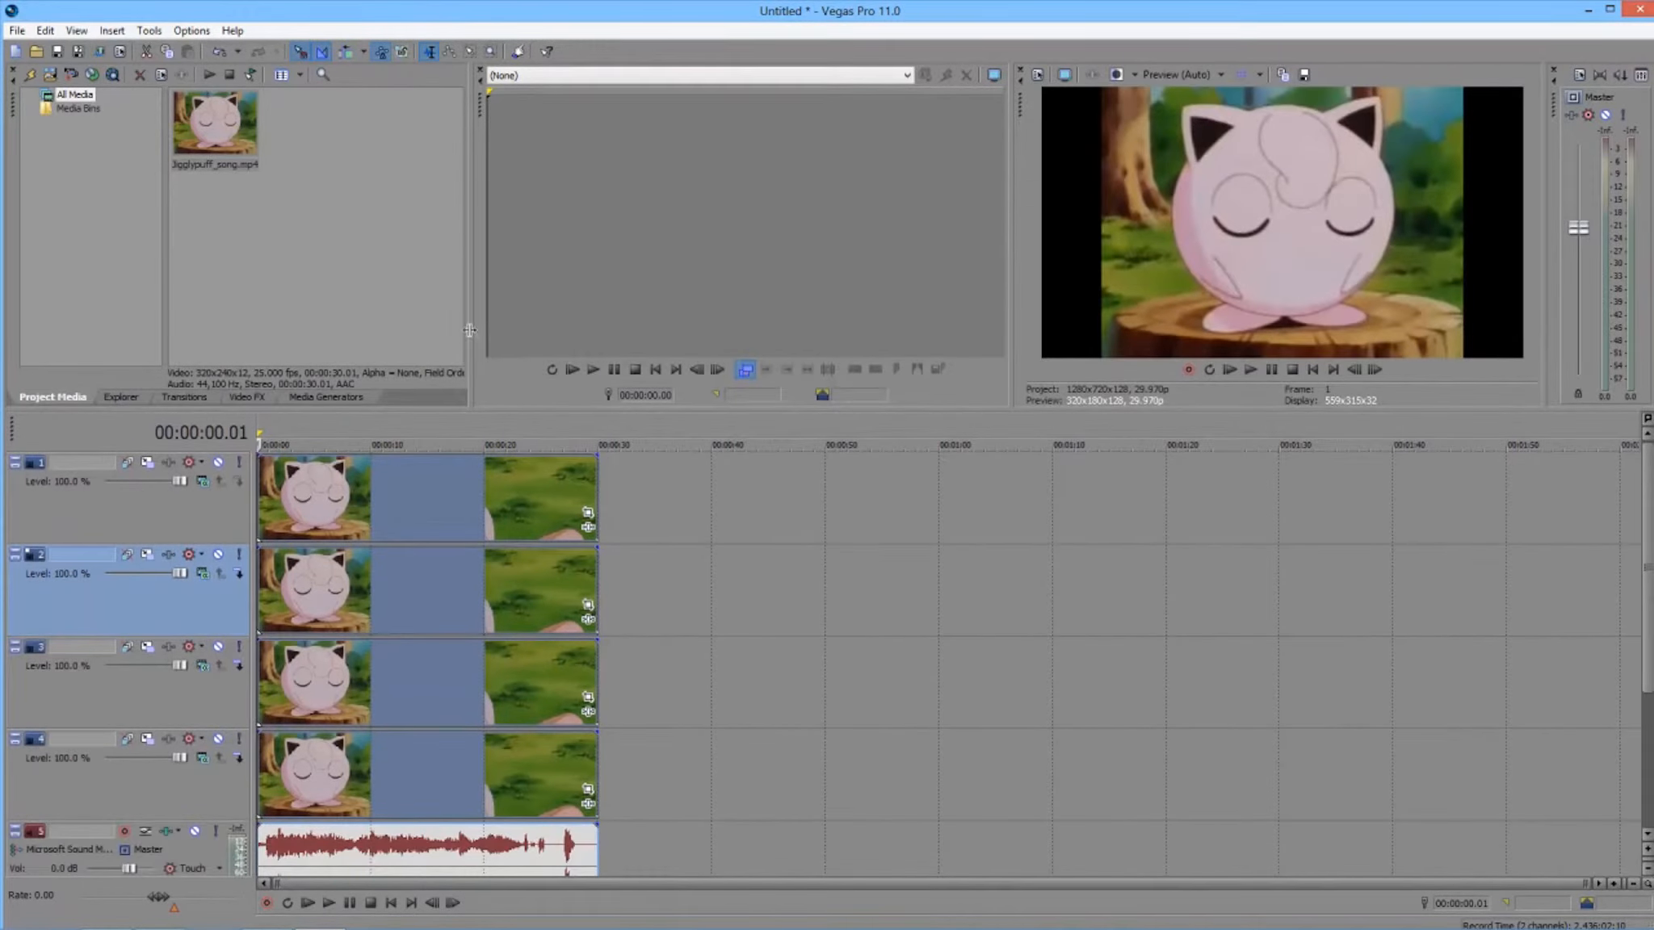
Step: Widen the Project Media window and enlarge the video preview by narrowing the Trimmer and reducing the timeline area's height
mouse_move(469, 329)
left_mouse_down()
mouse_move(497, 327)
mouse_move(370, 325)
mouse_move(464, 317)
left_mouse_up()
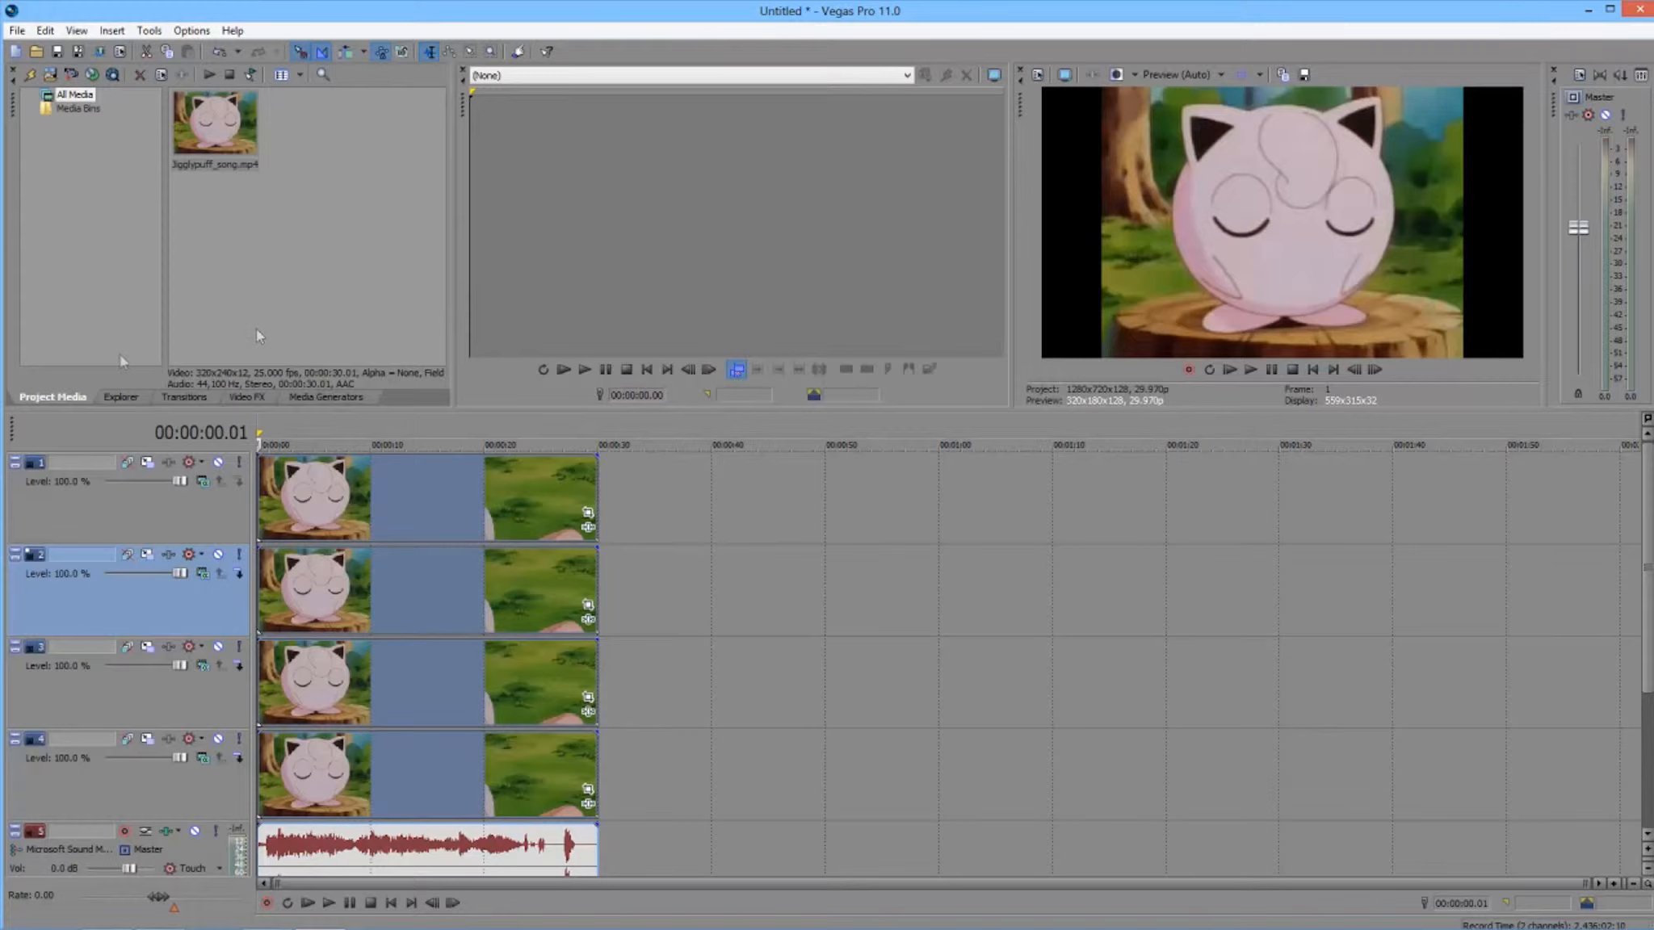
left_click_drag(452, 208, 611, 208)
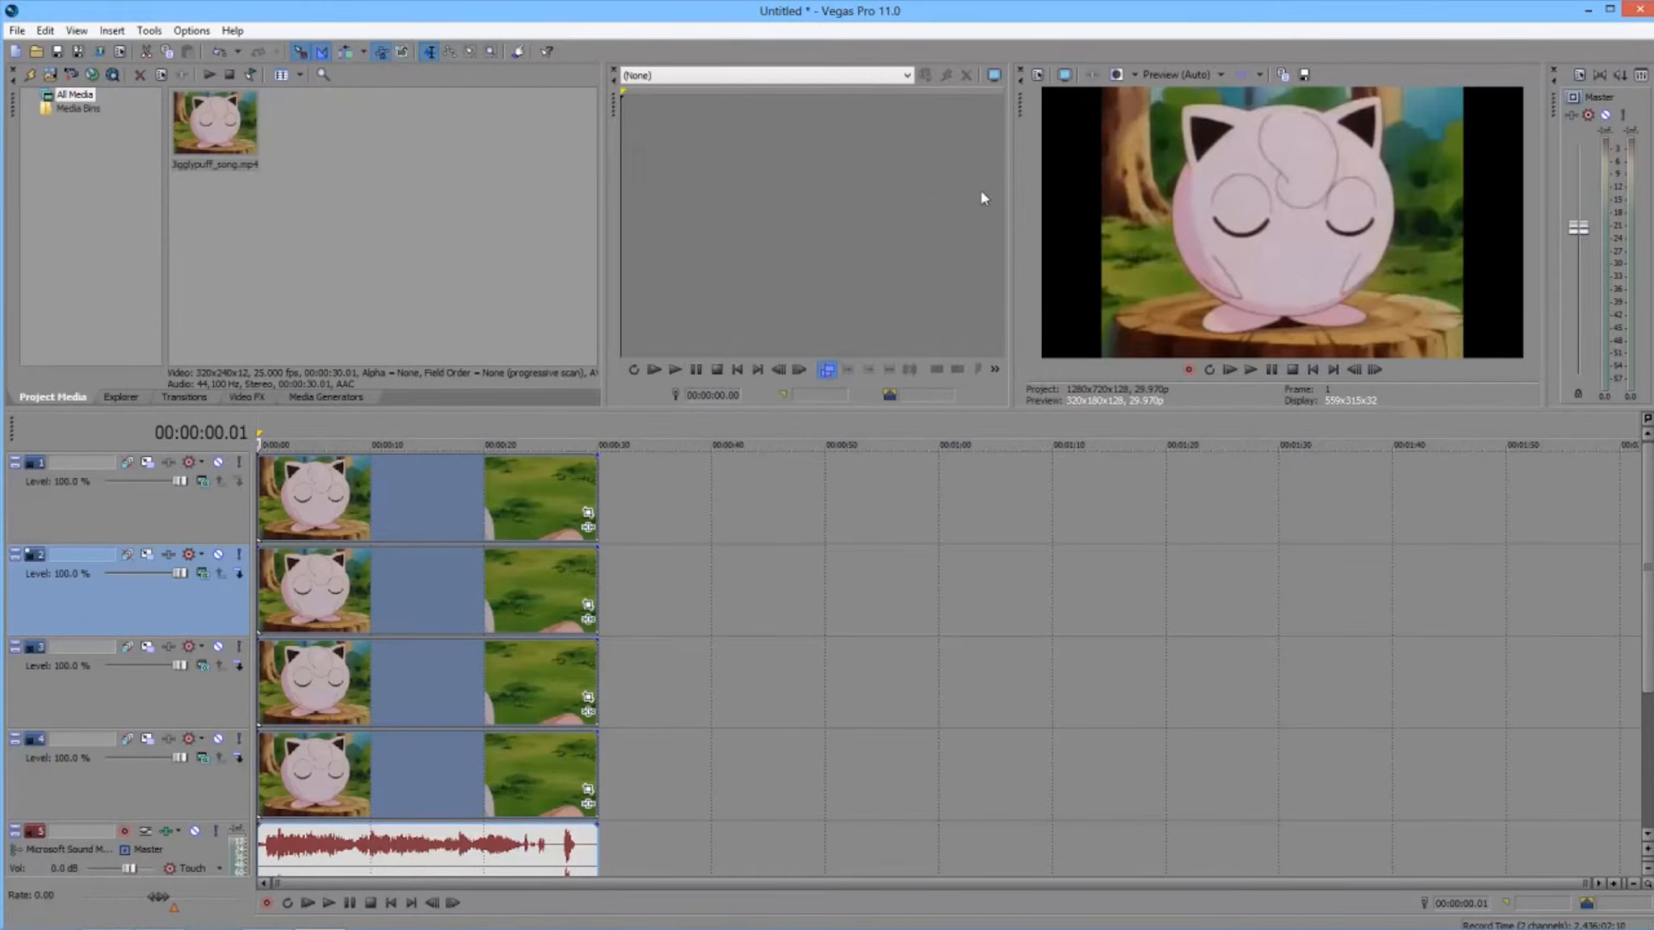
left_click_drag(1012, 197, 690, 206)
left_click_drag(840, 418, 702, 477)
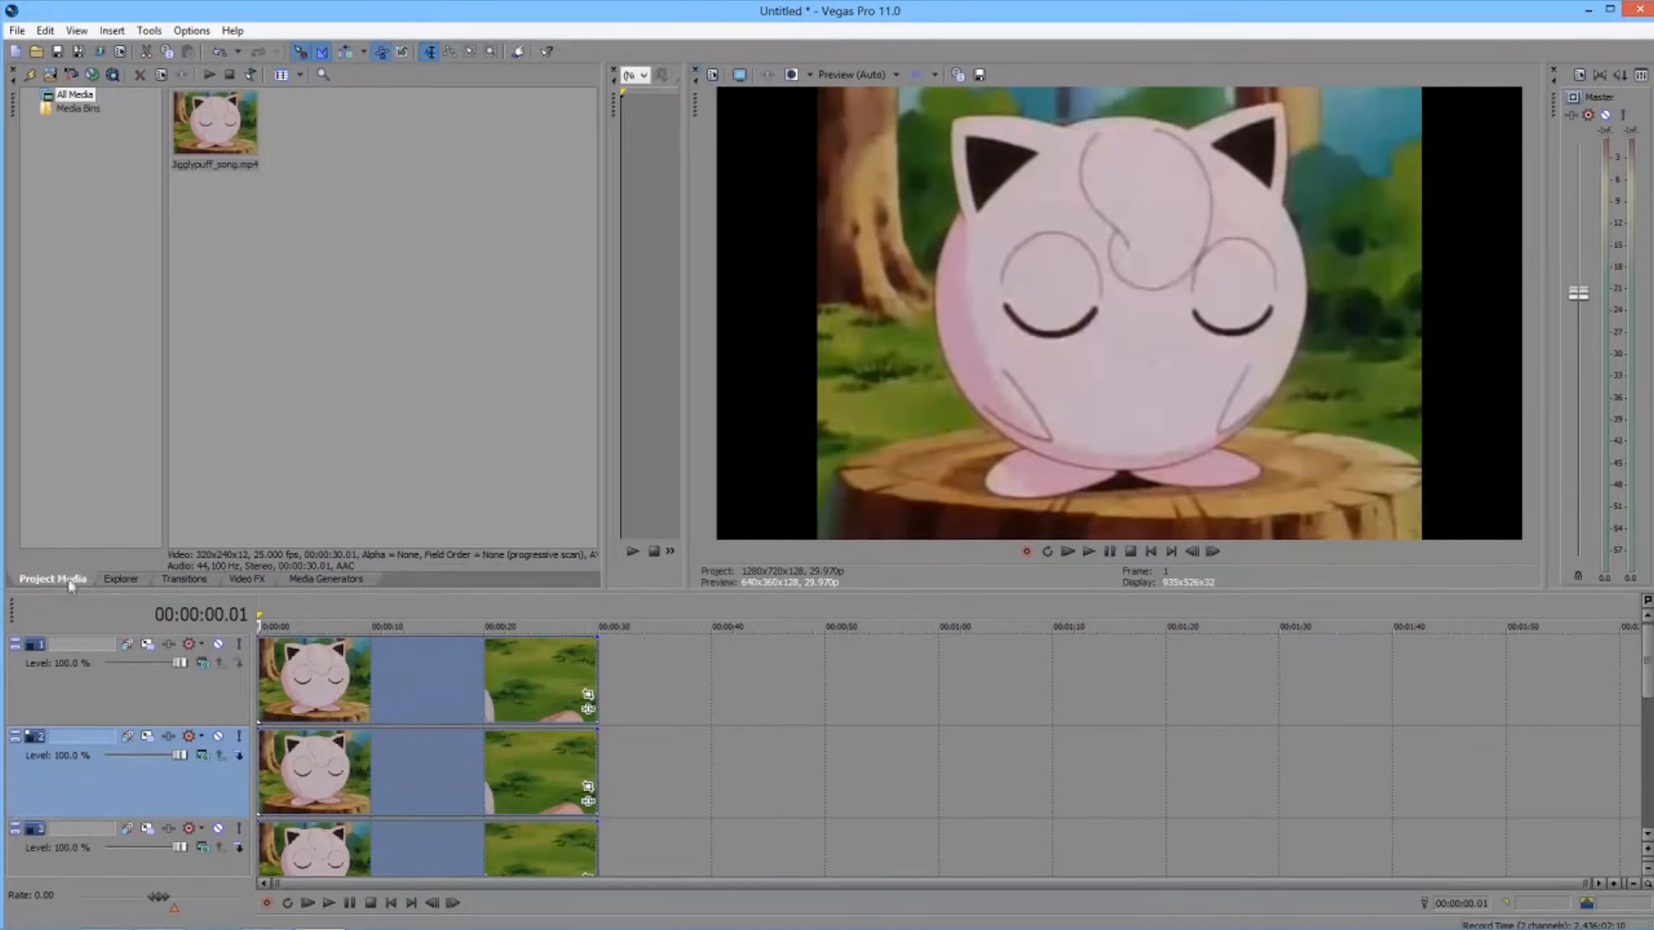
Step: Close the Project Media window and show it again
left_click(11, 70)
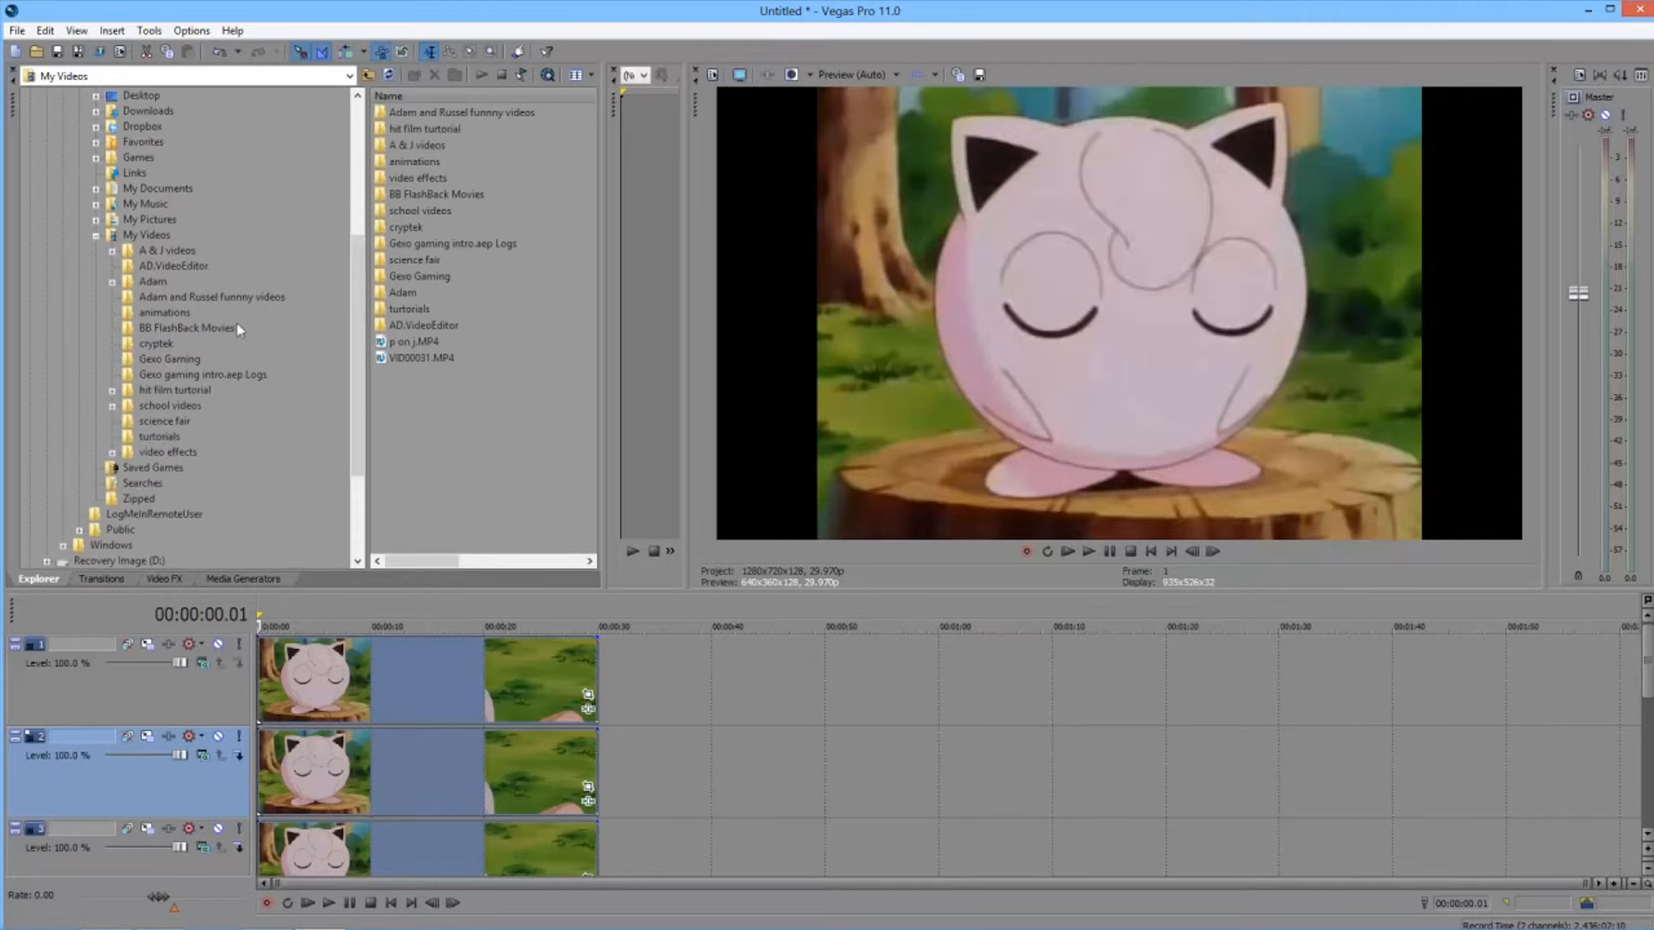
left_click(77, 32)
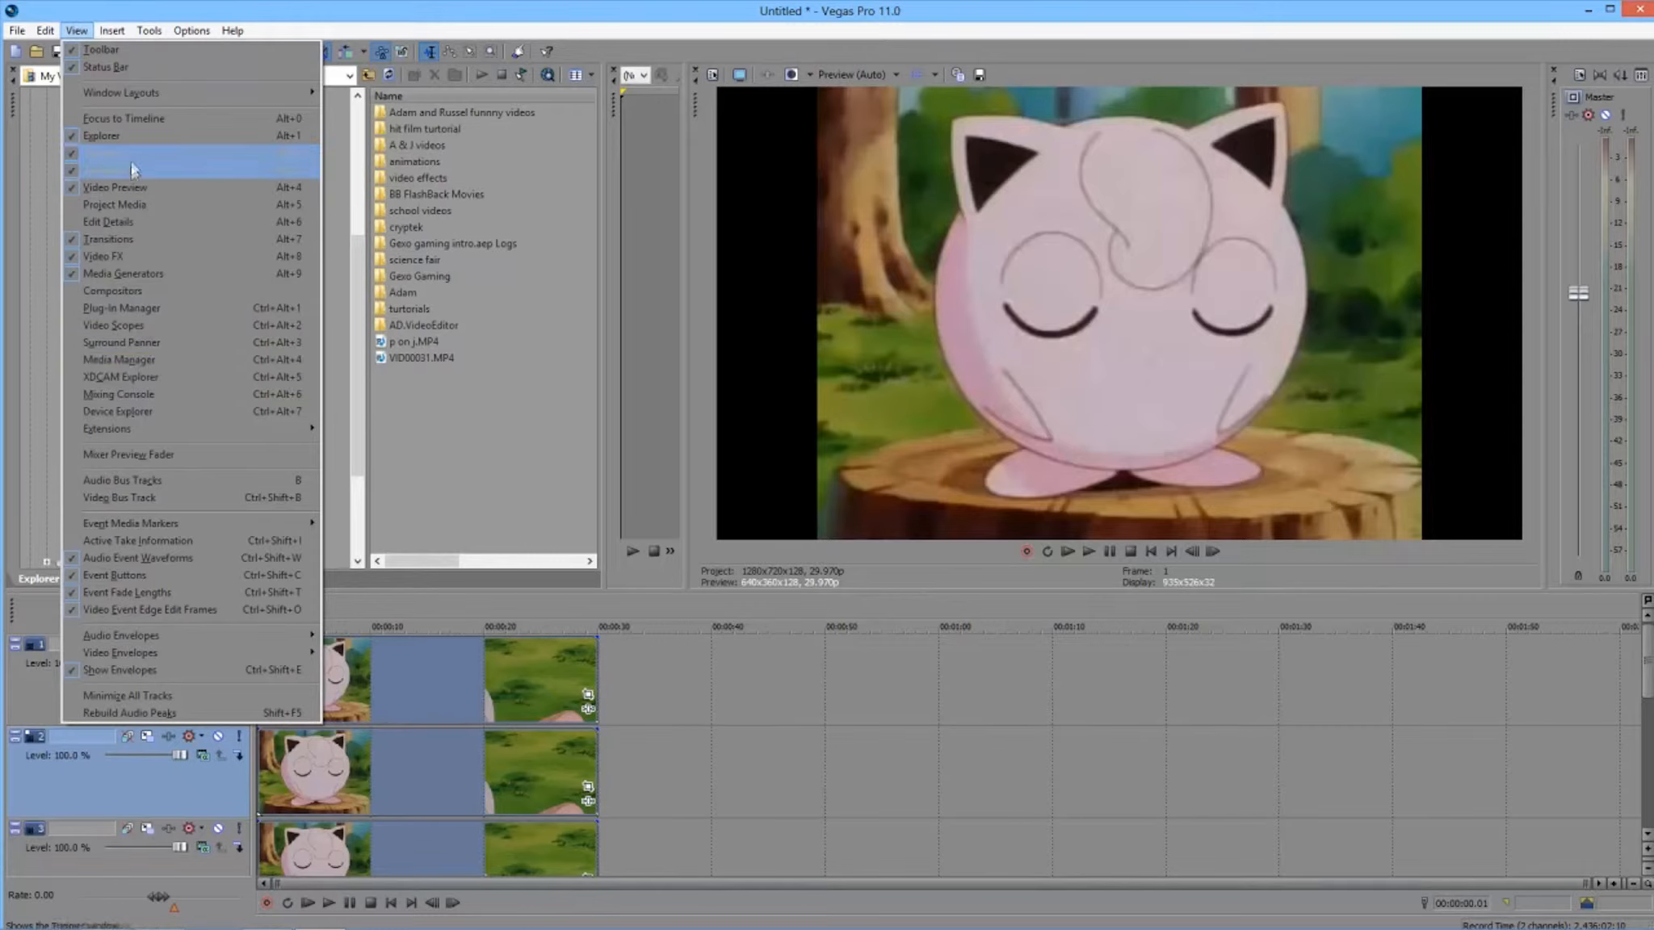
left_click(130, 209)
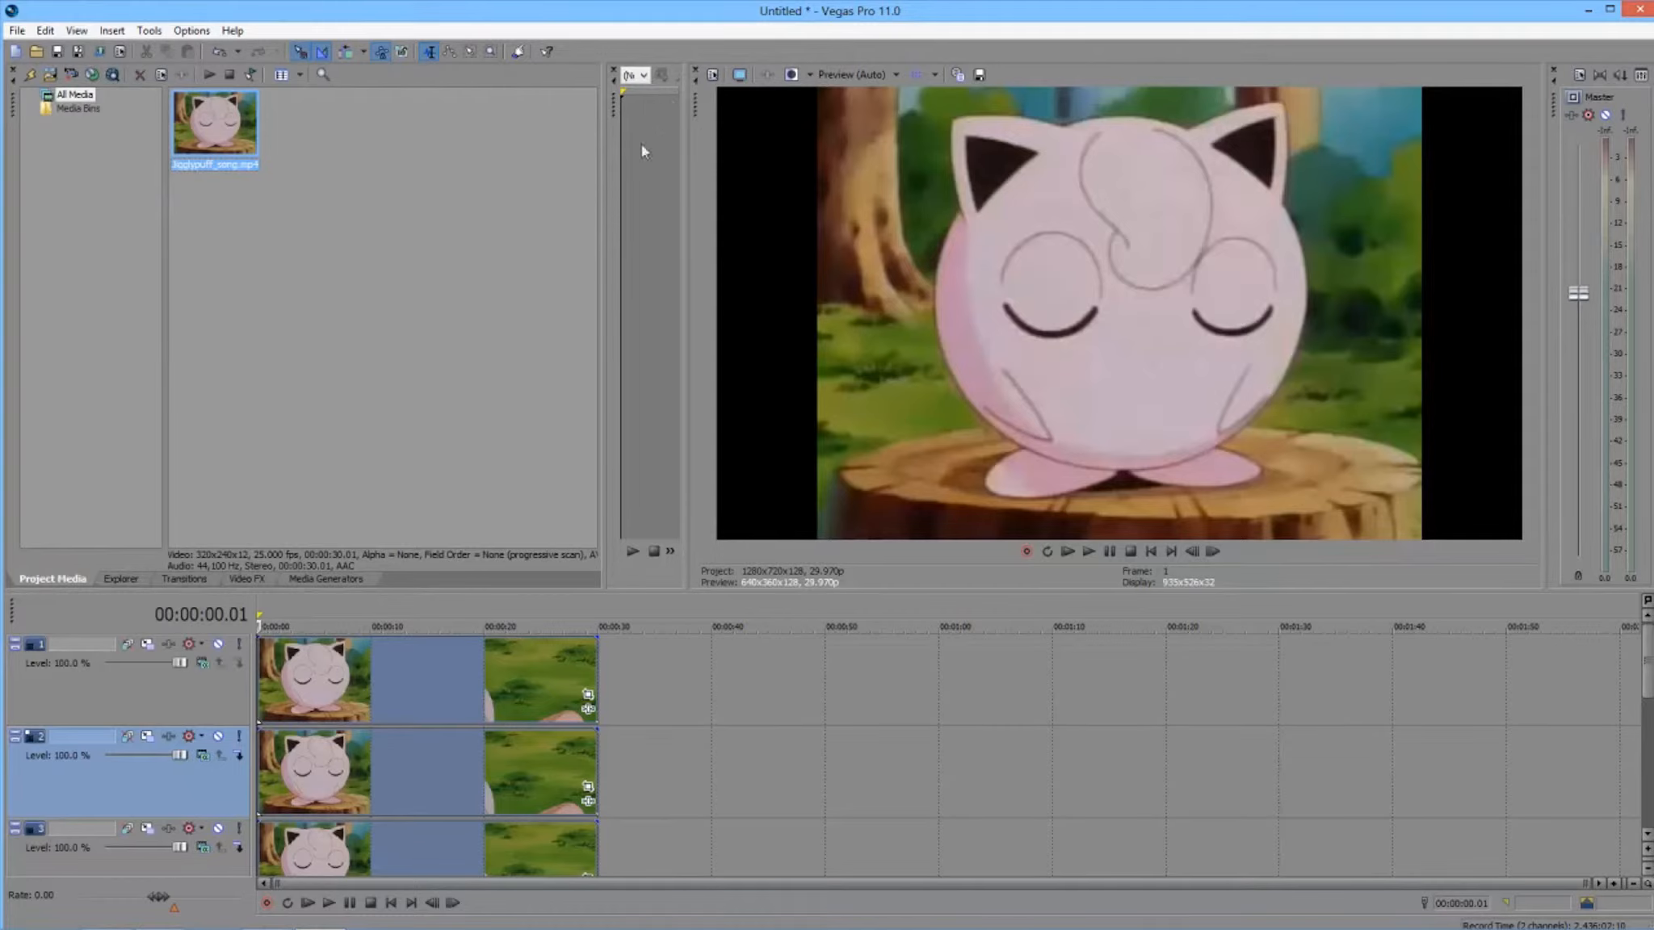
Step: Widen the Trimmer by narrowing the video preview and the Project Media window
left_click_drag(686, 145, 1244, 153)
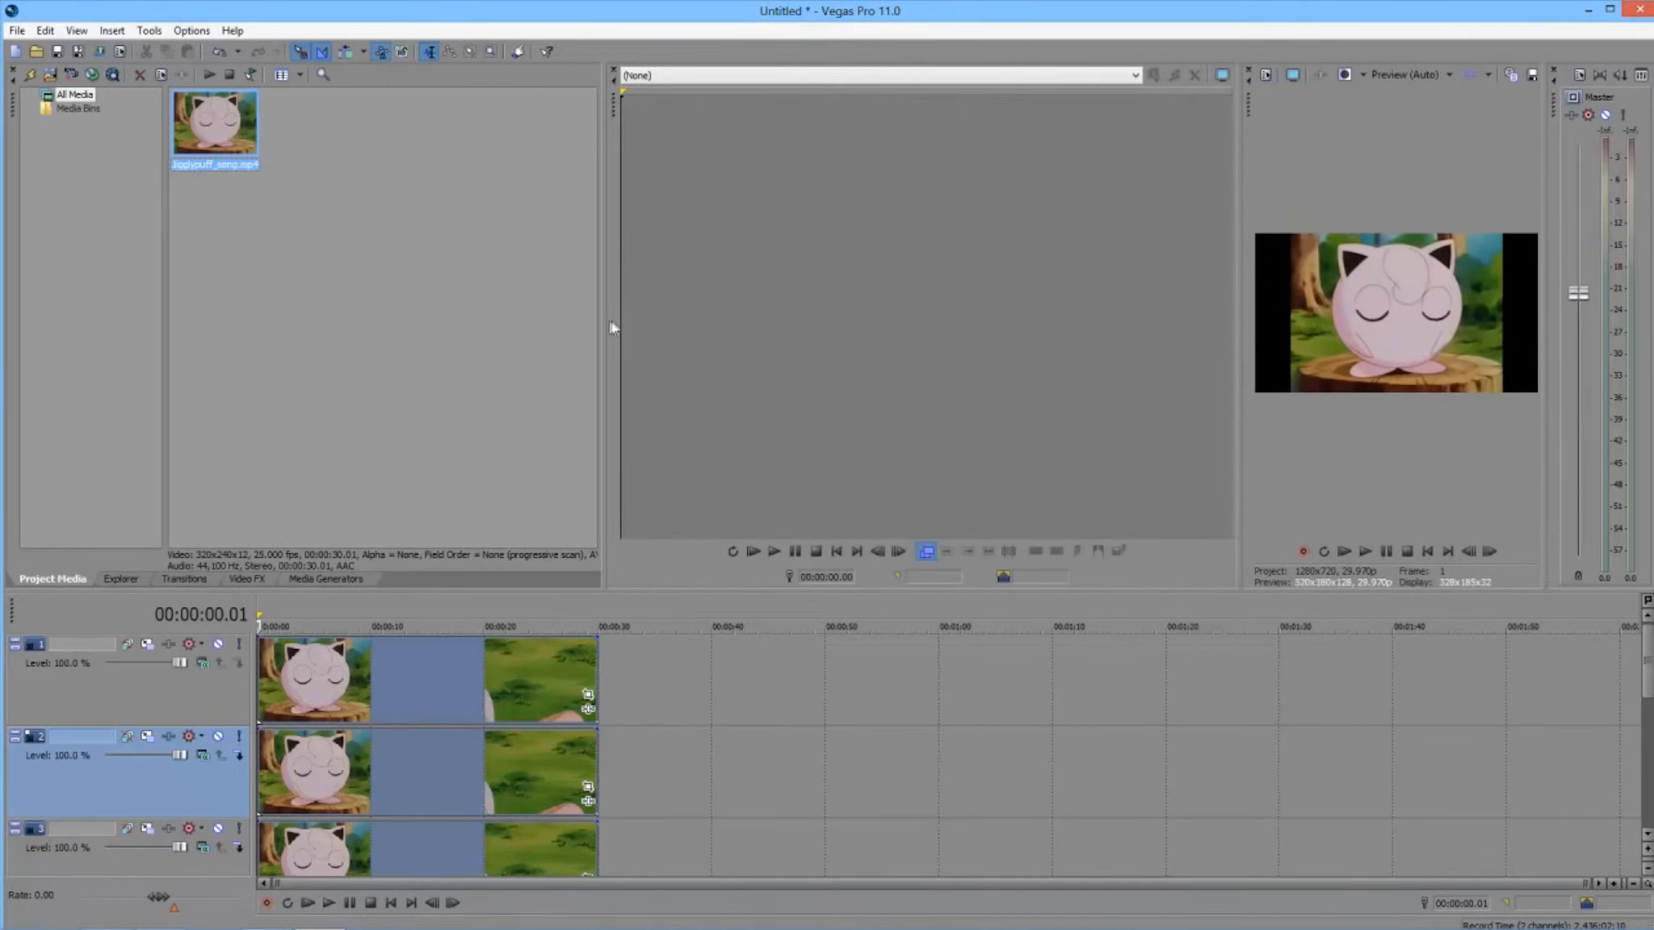
left_click_drag(611, 327, 373, 323)
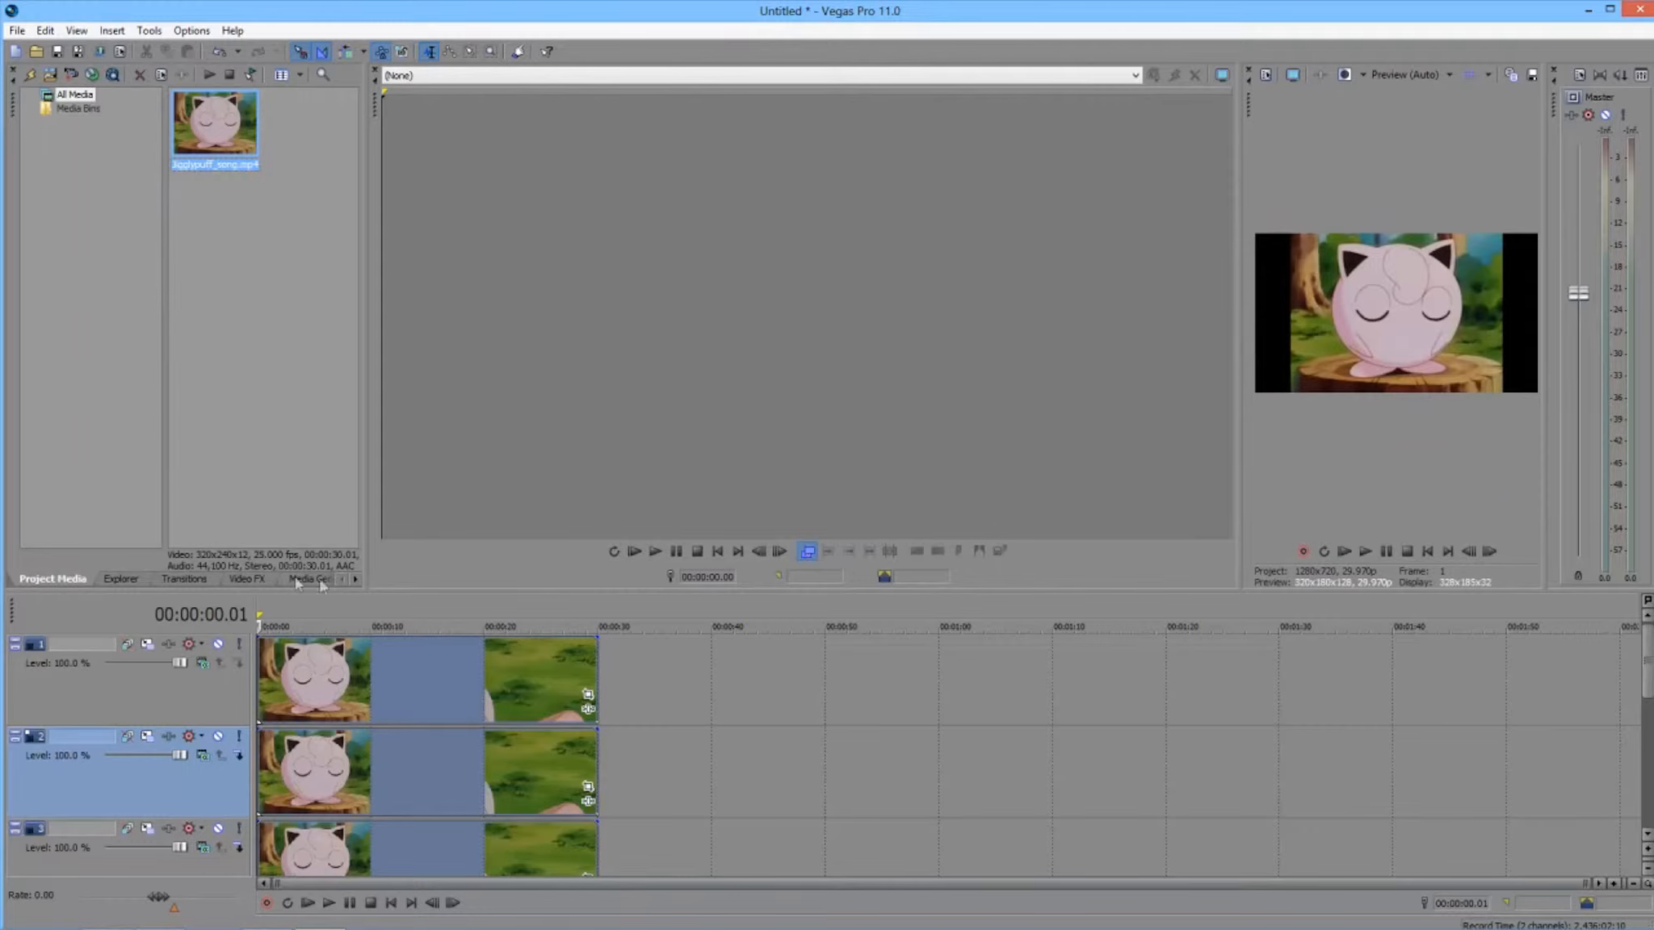
left_click_drag(368, 555, 483, 558)
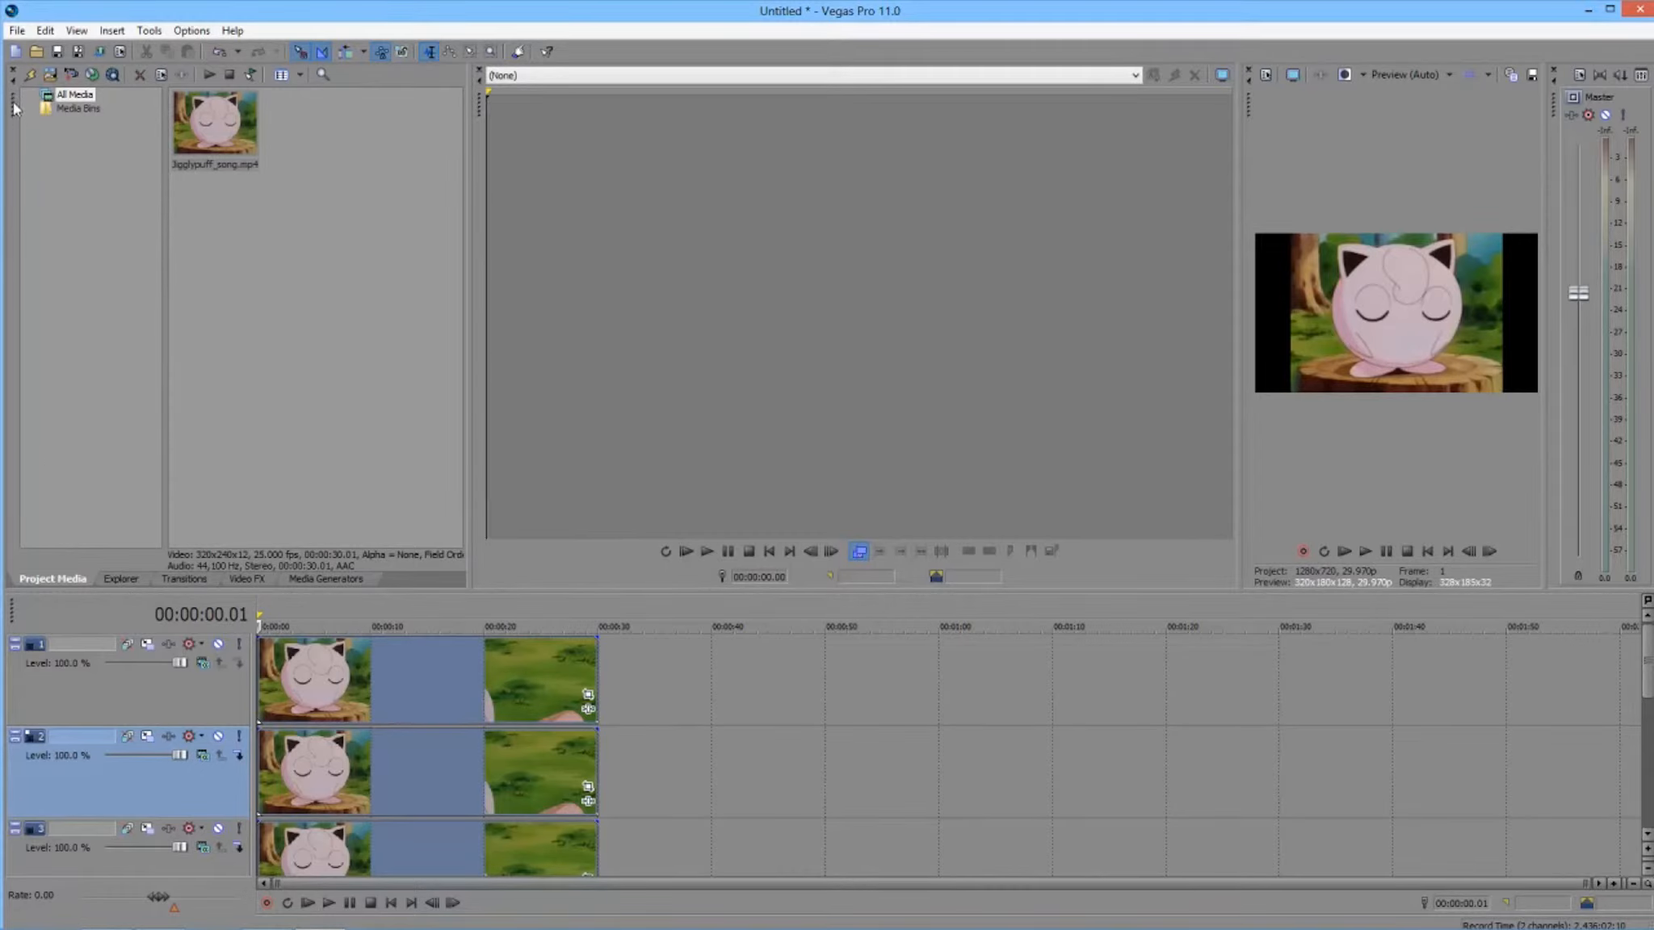
Step: Dock the Project Media window together with the Trimmer, and switch to the Trimmer and back to Project Media
left_click_drag(14, 104, 507, 114)
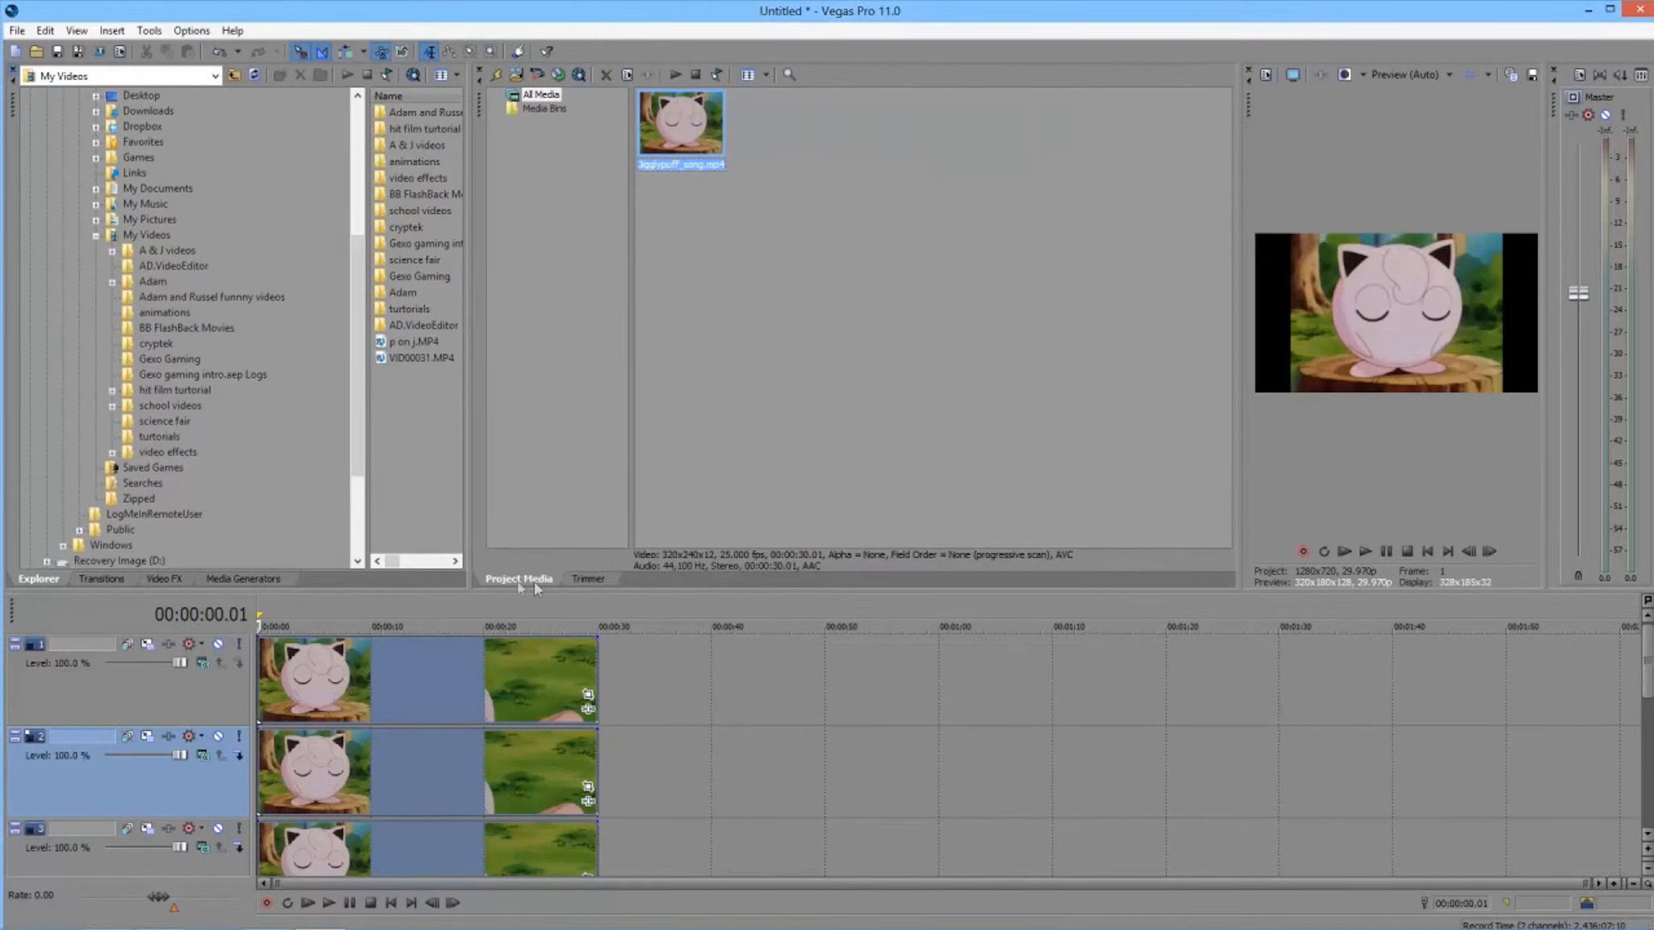
left_click(589, 580)
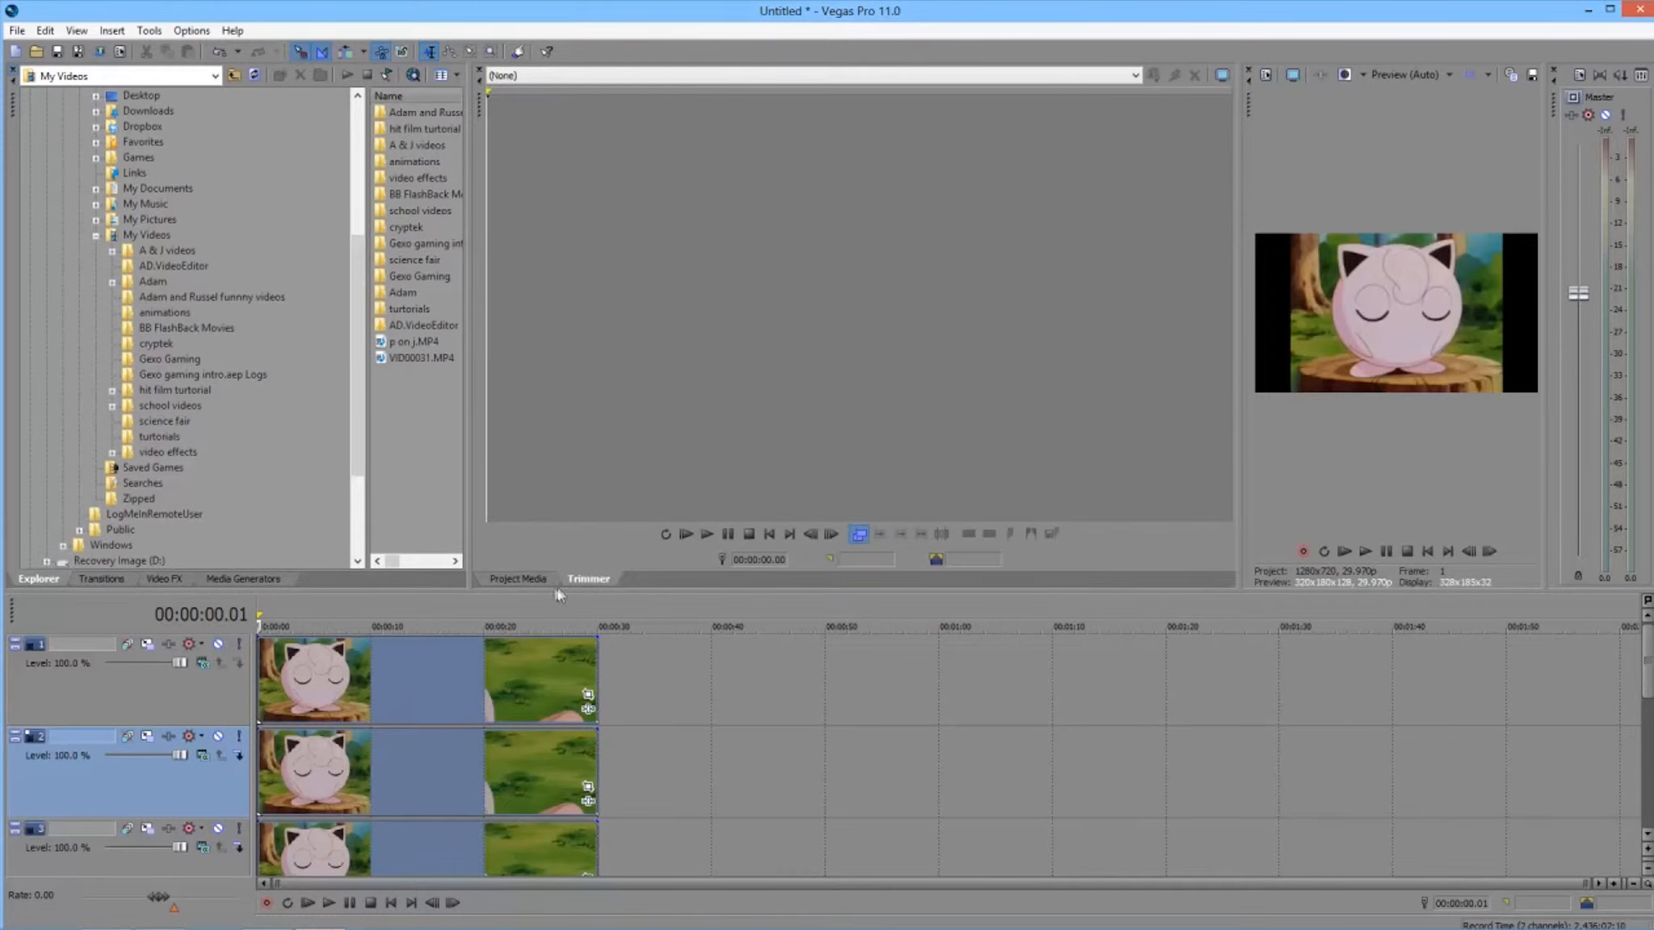
left_click(541, 582)
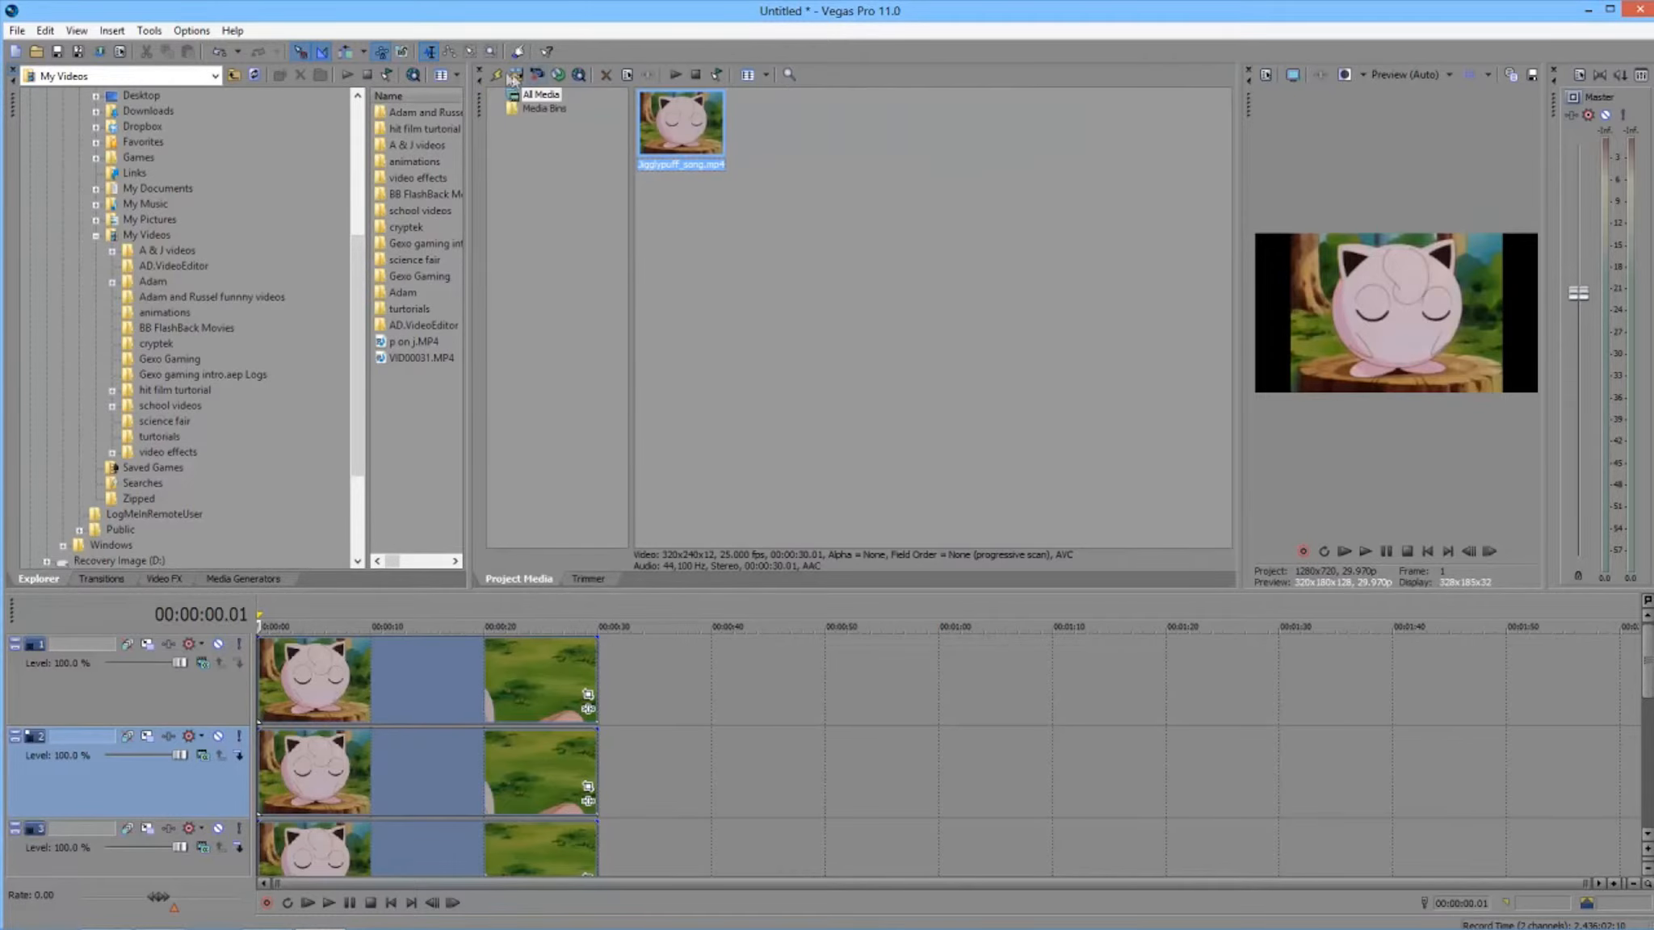
Step: Close the docked Project Media and Trimmer windows and widen the video preview into the freed space
left_click(480, 70)
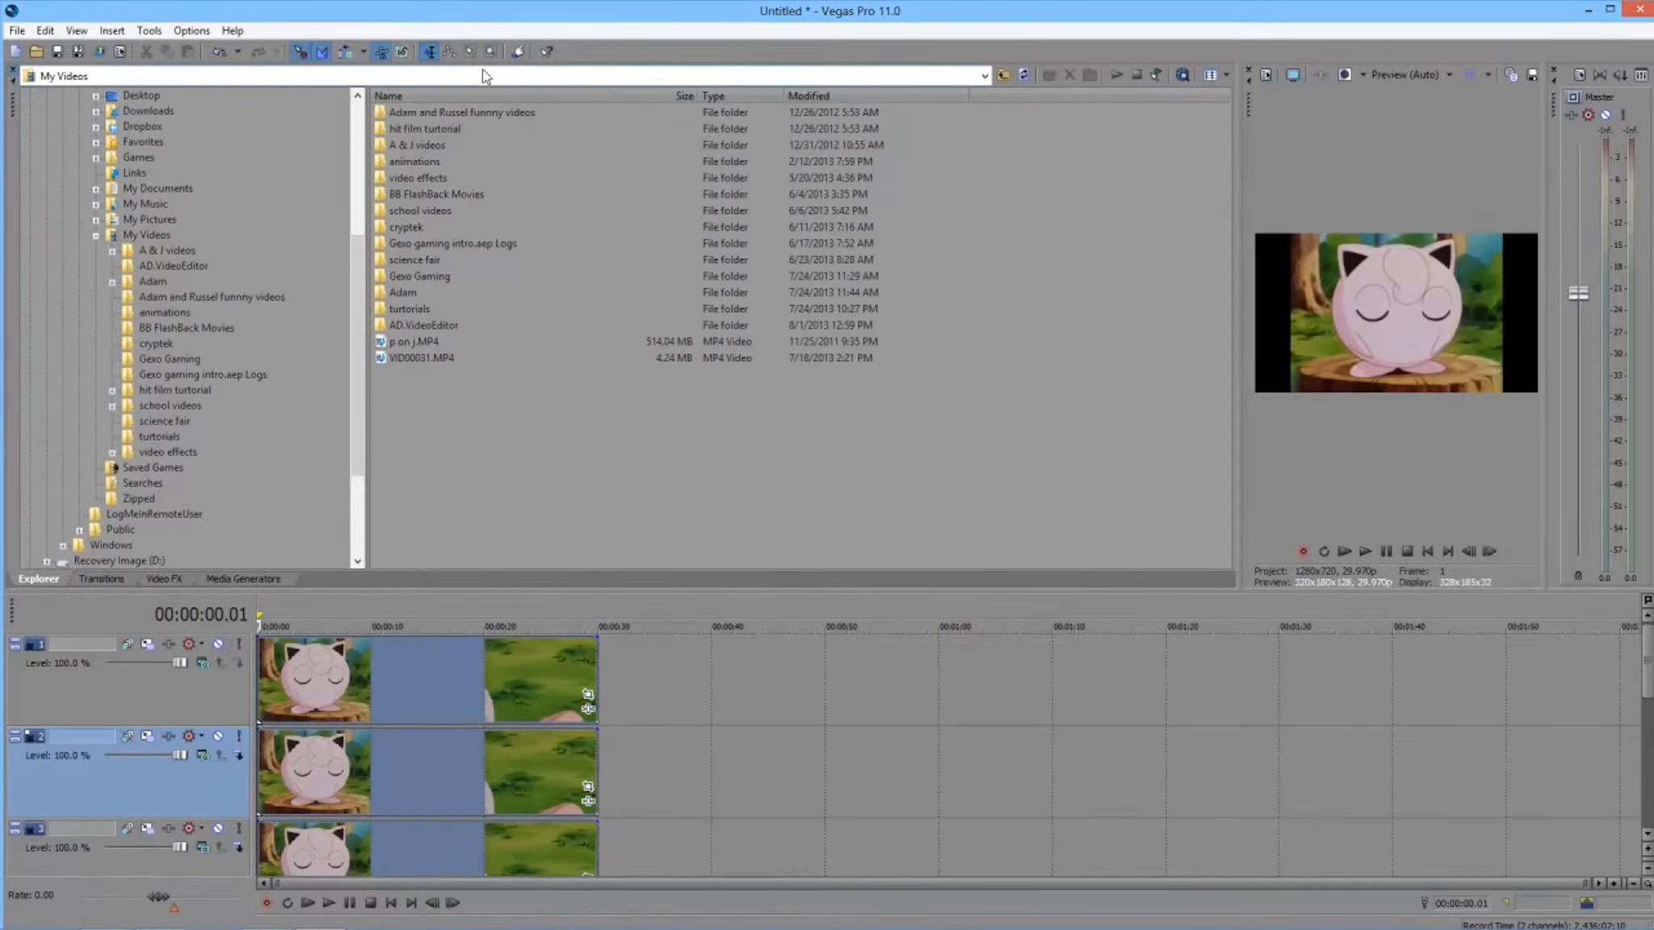
left_click_drag(1238, 283, 704, 294)
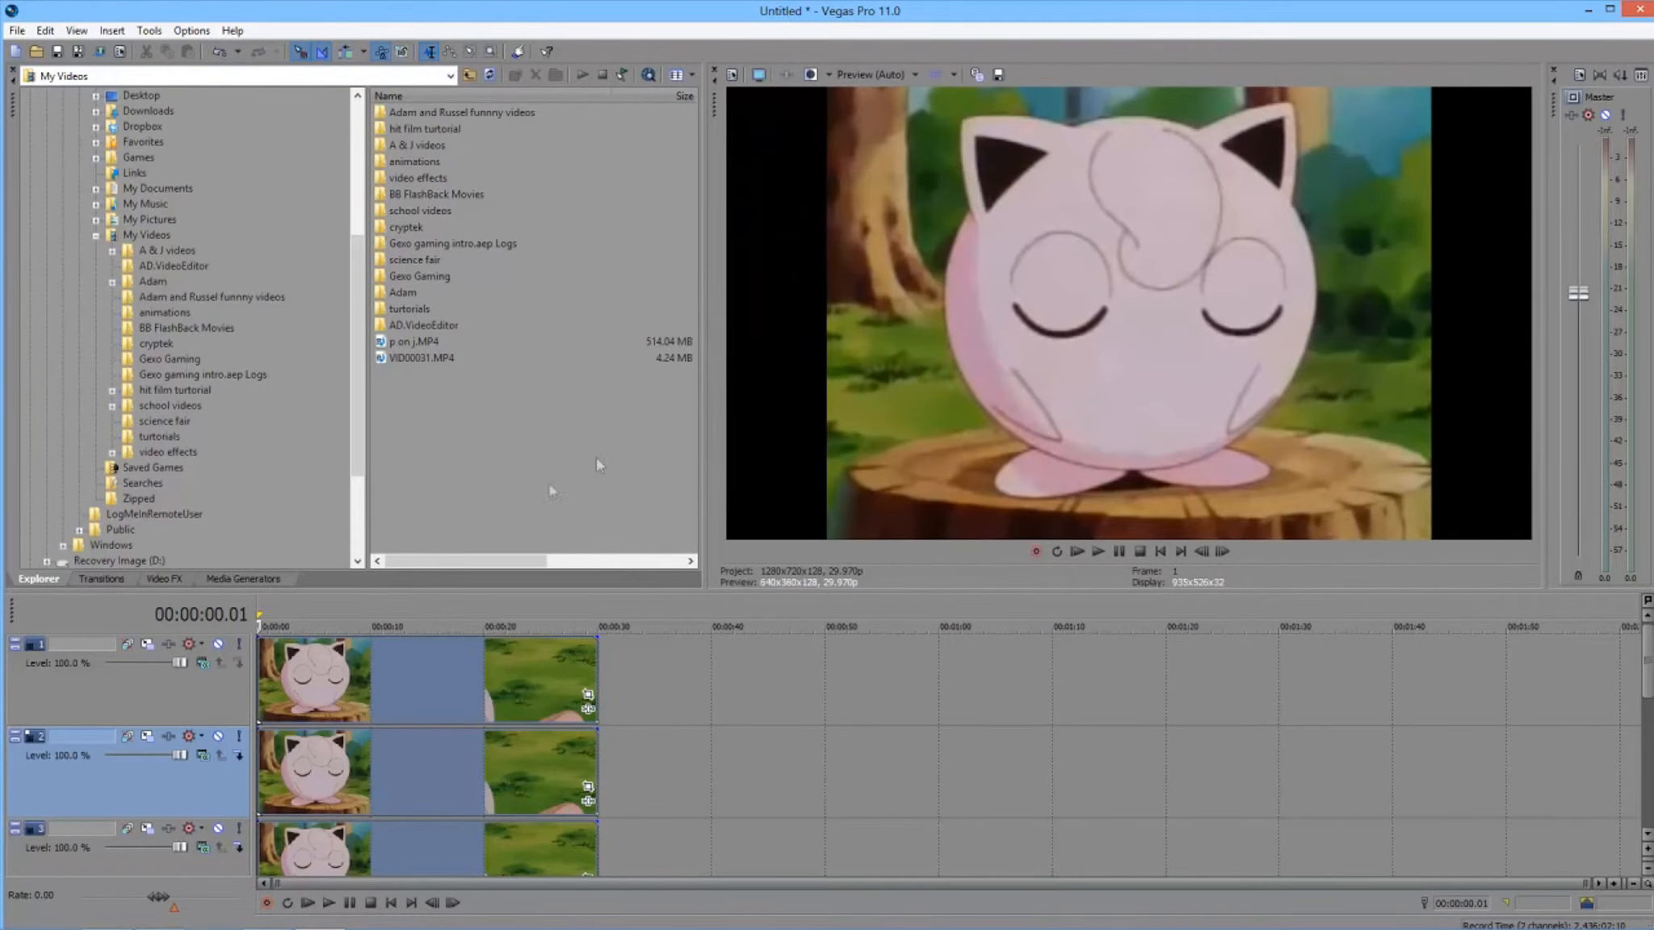
Step: Look through the Media Generators, Transitions, Video FX and Explorer windows, ending on Media Generators
left_click(226, 579)
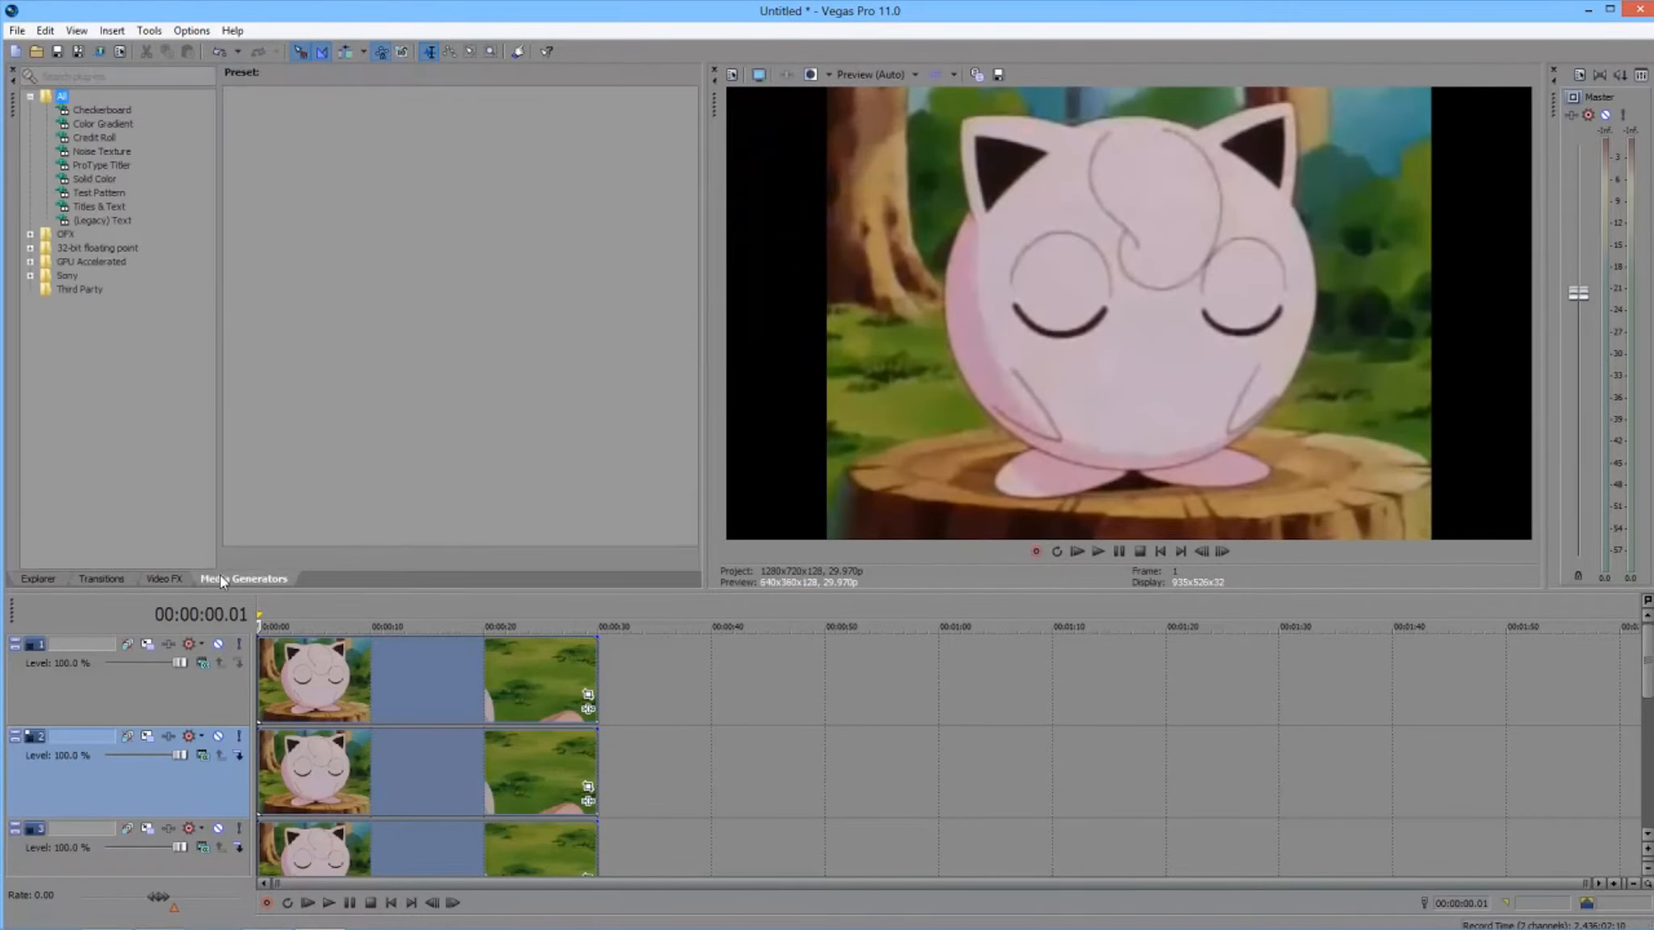
left_click(95, 579)
left_click(163, 579)
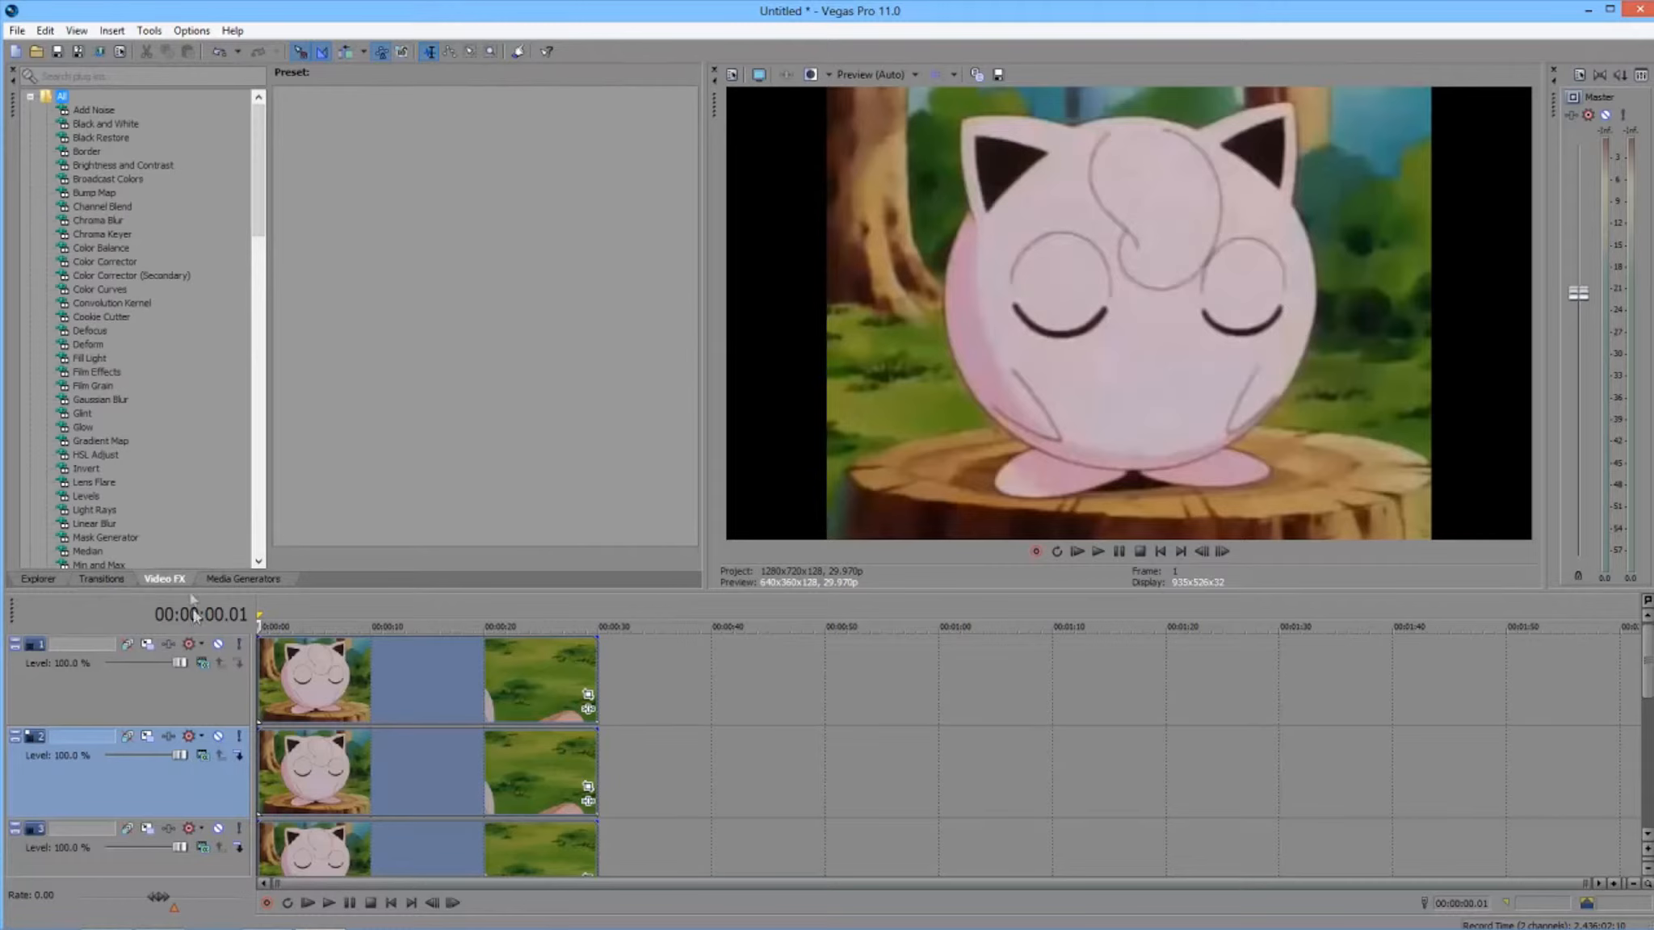
left_click(49, 578)
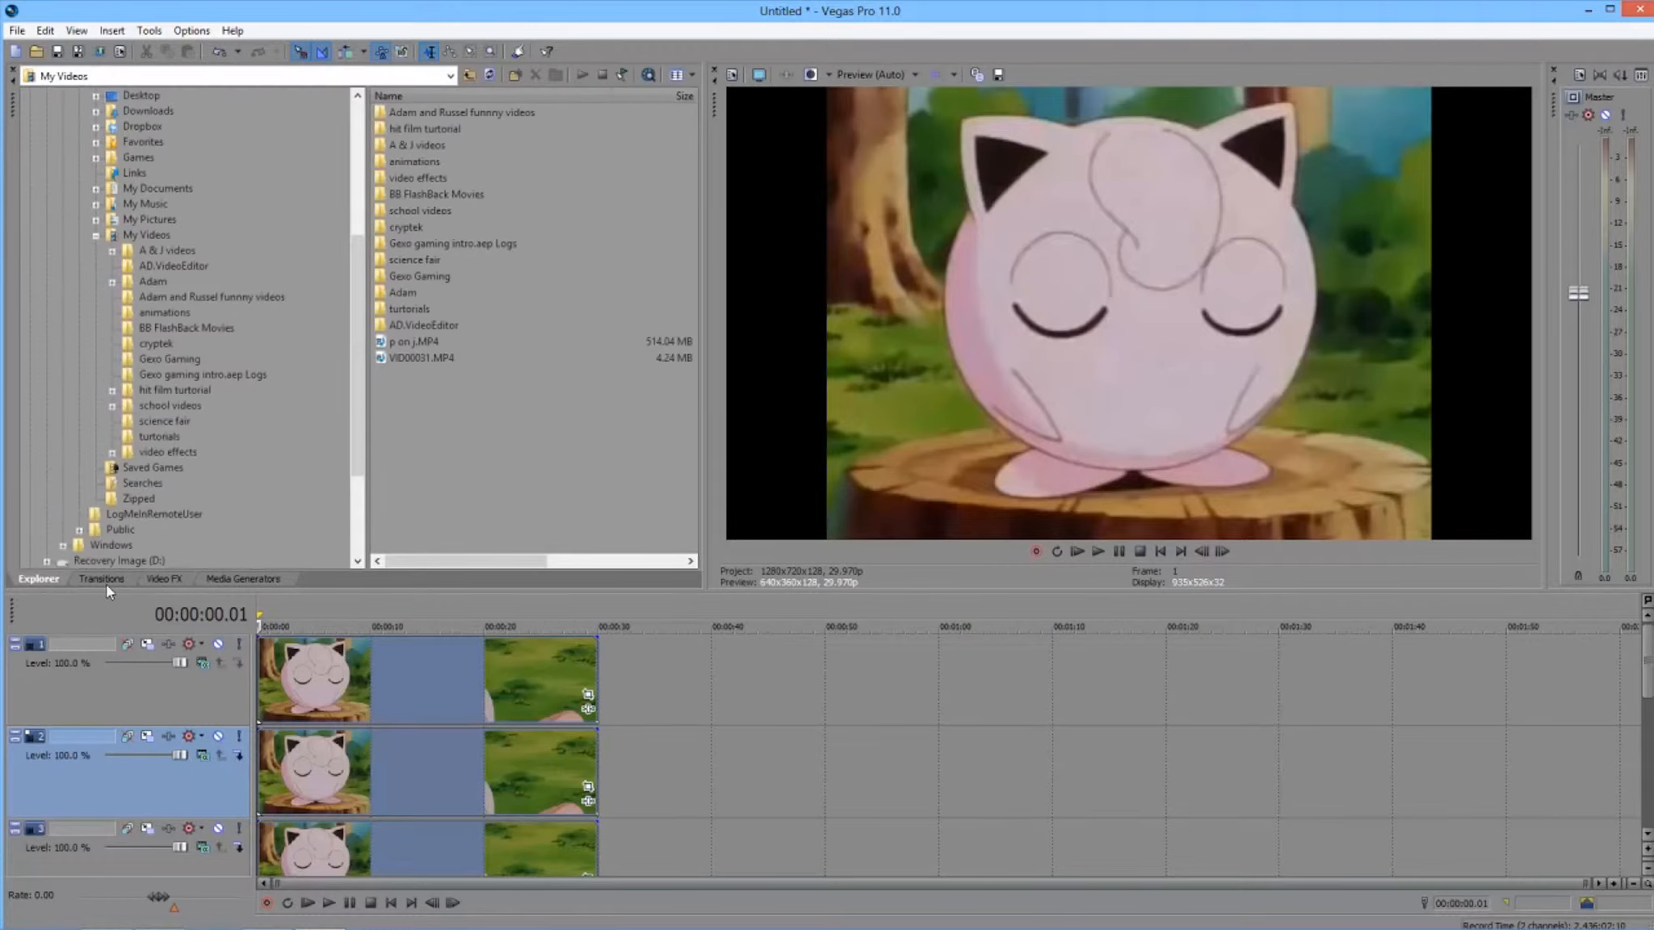
left_click(112, 584)
left_click(178, 581)
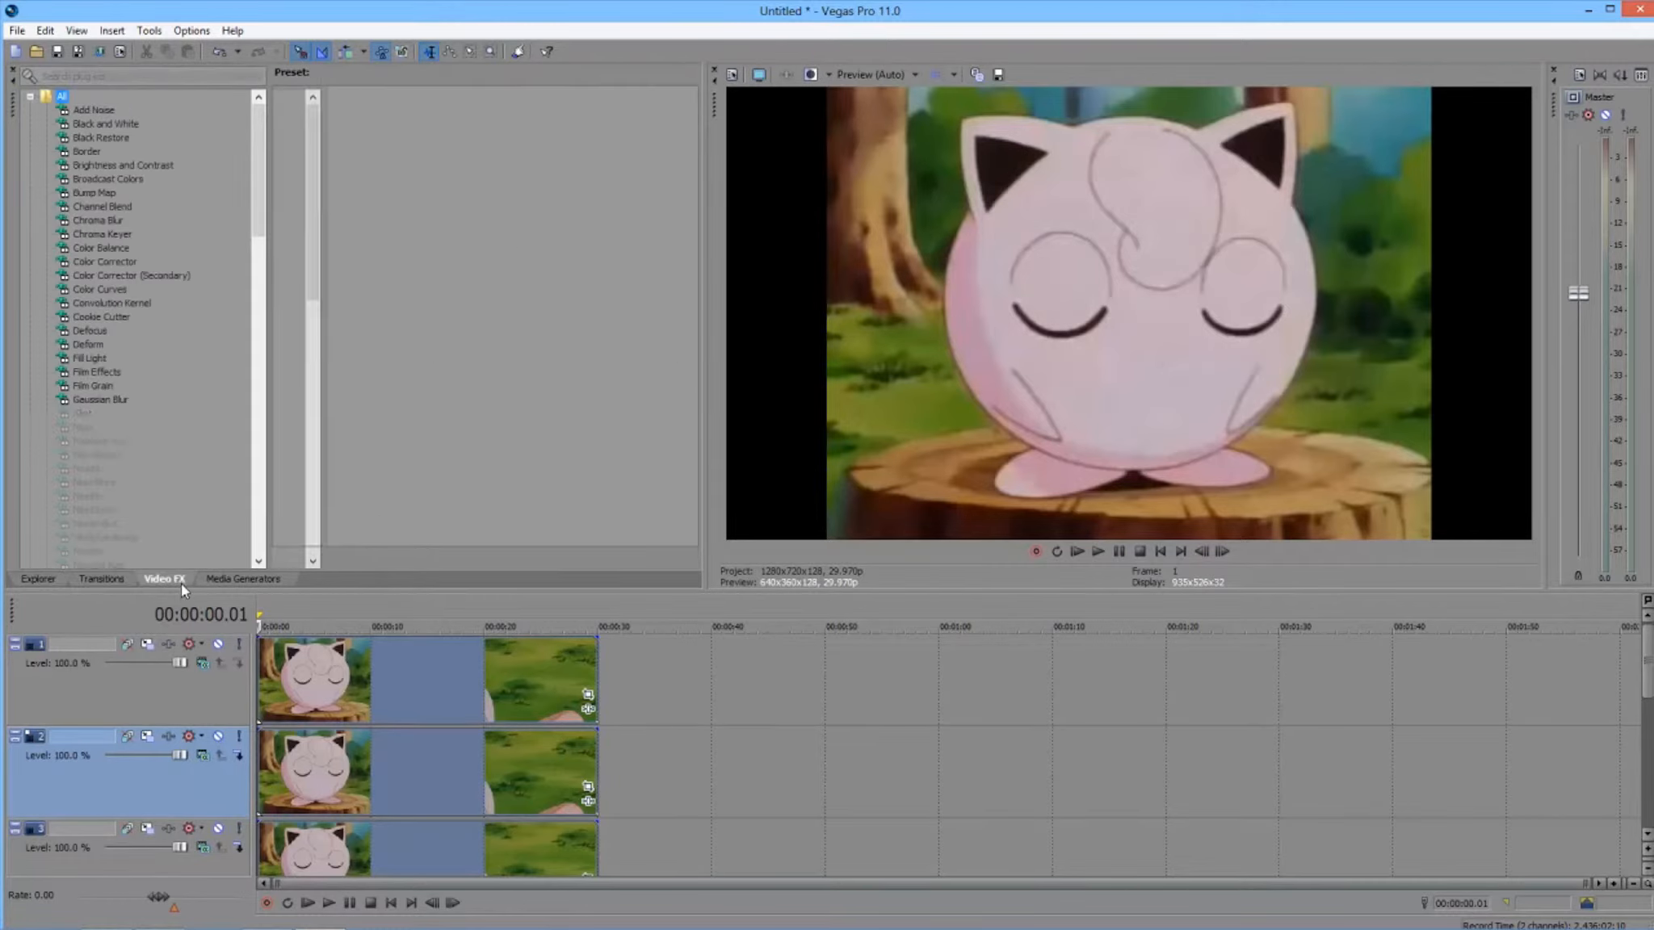
left_click(263, 580)
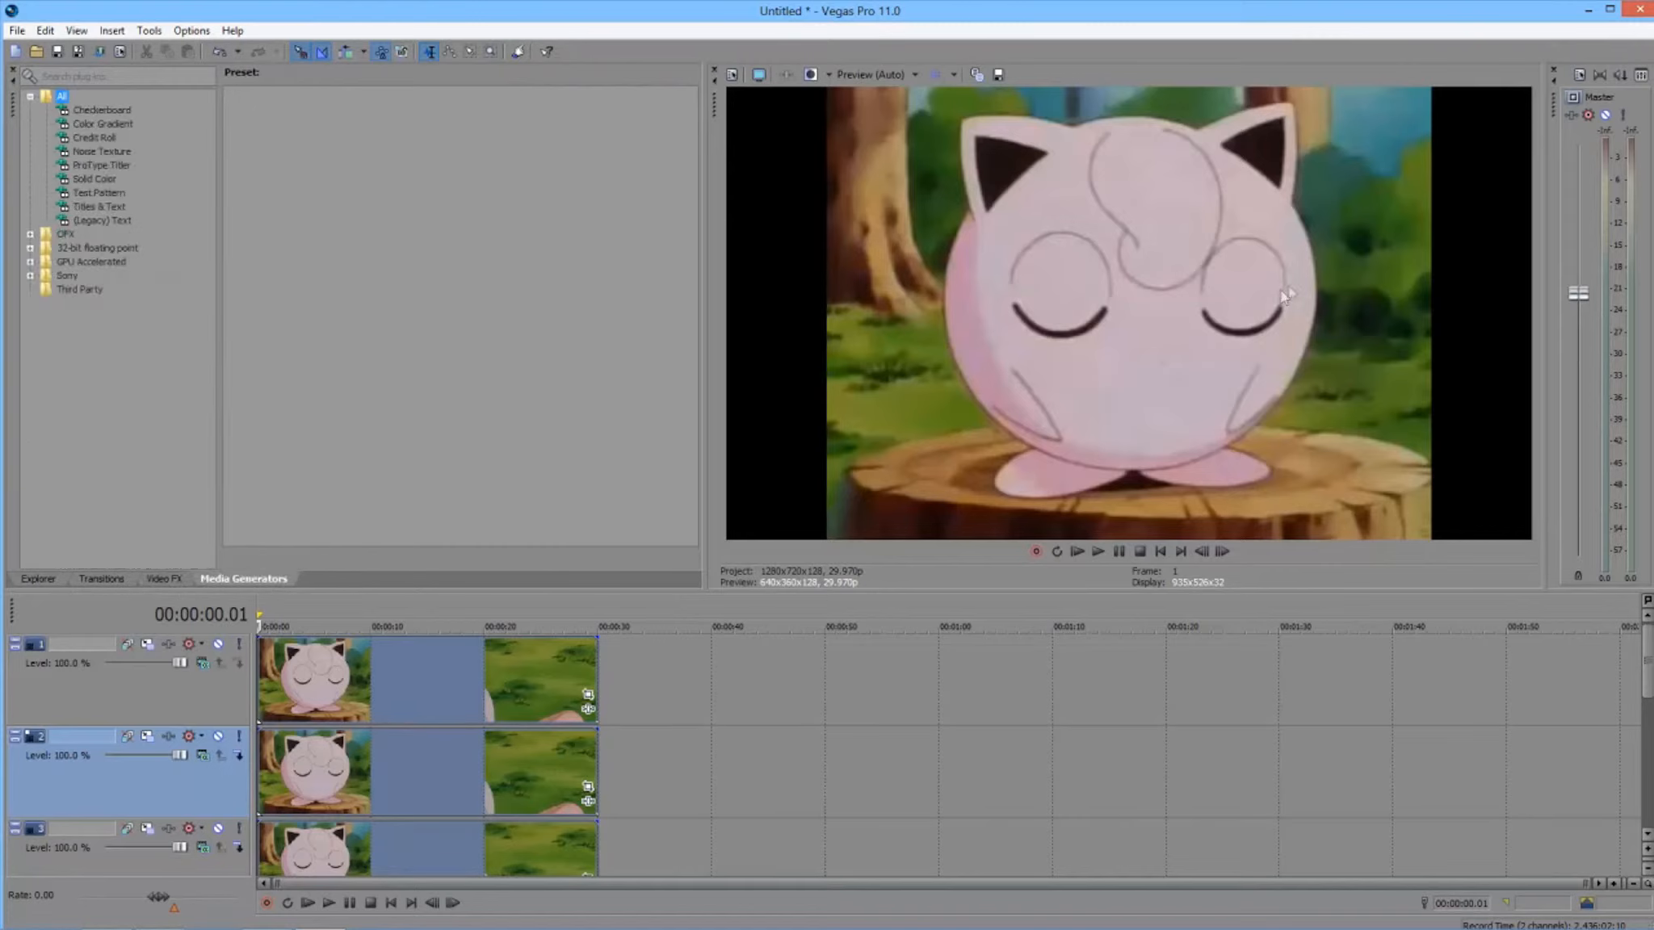
Step: Make the timeline area slightly taller by moving its upper boundary
mouse_move(483, 692)
left_mouse_down()
mouse_move(501, 691)
mouse_move(460, 691)
left_mouse_up()
mouse_move(622, 596)
left_mouse_down()
mouse_move(630, 537)
mouse_move(640, 573)
left_mouse_up()
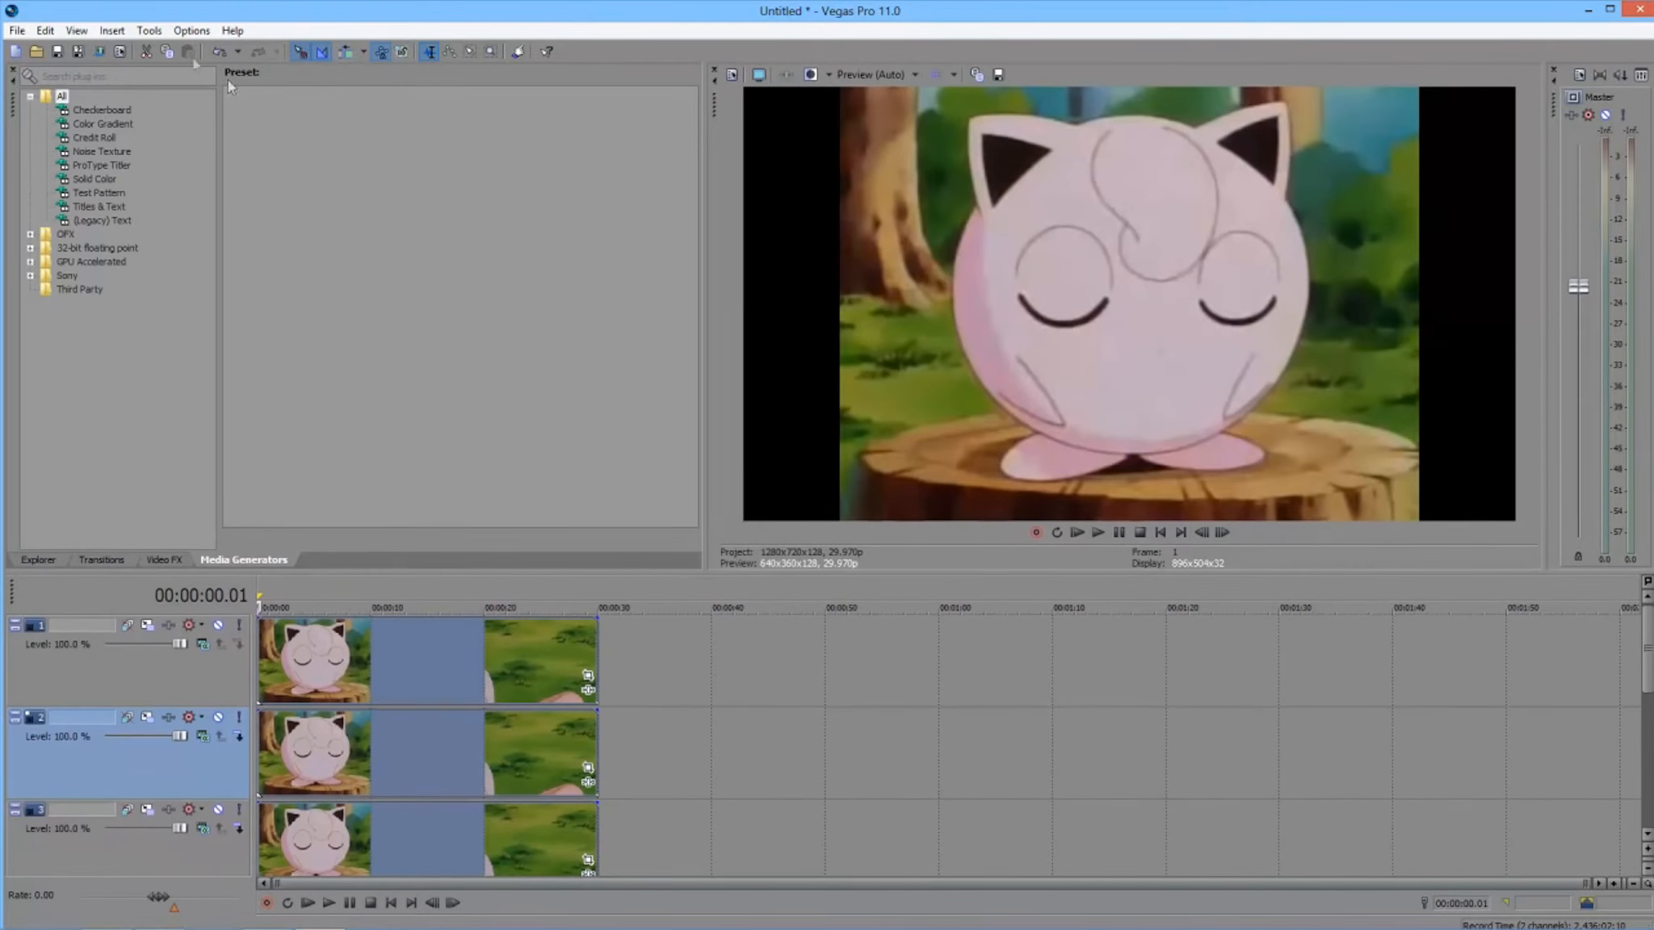
Step: Save the current window layout under the name test with shortcut 2
left_click(77, 30)
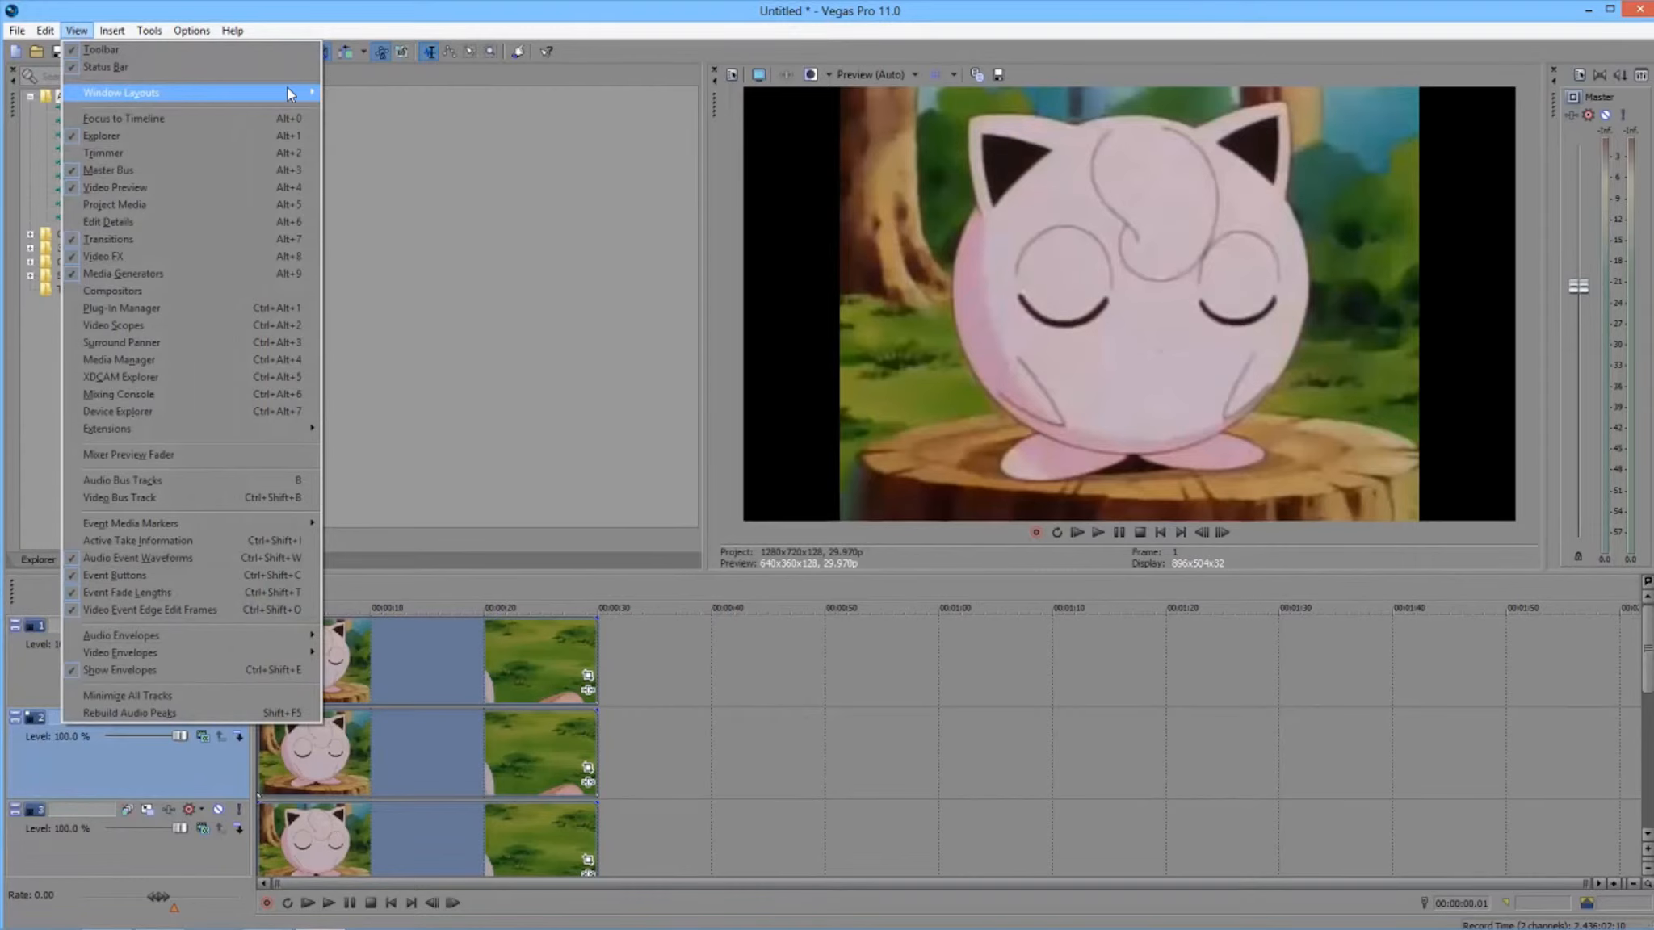
mouse_move(291, 94)
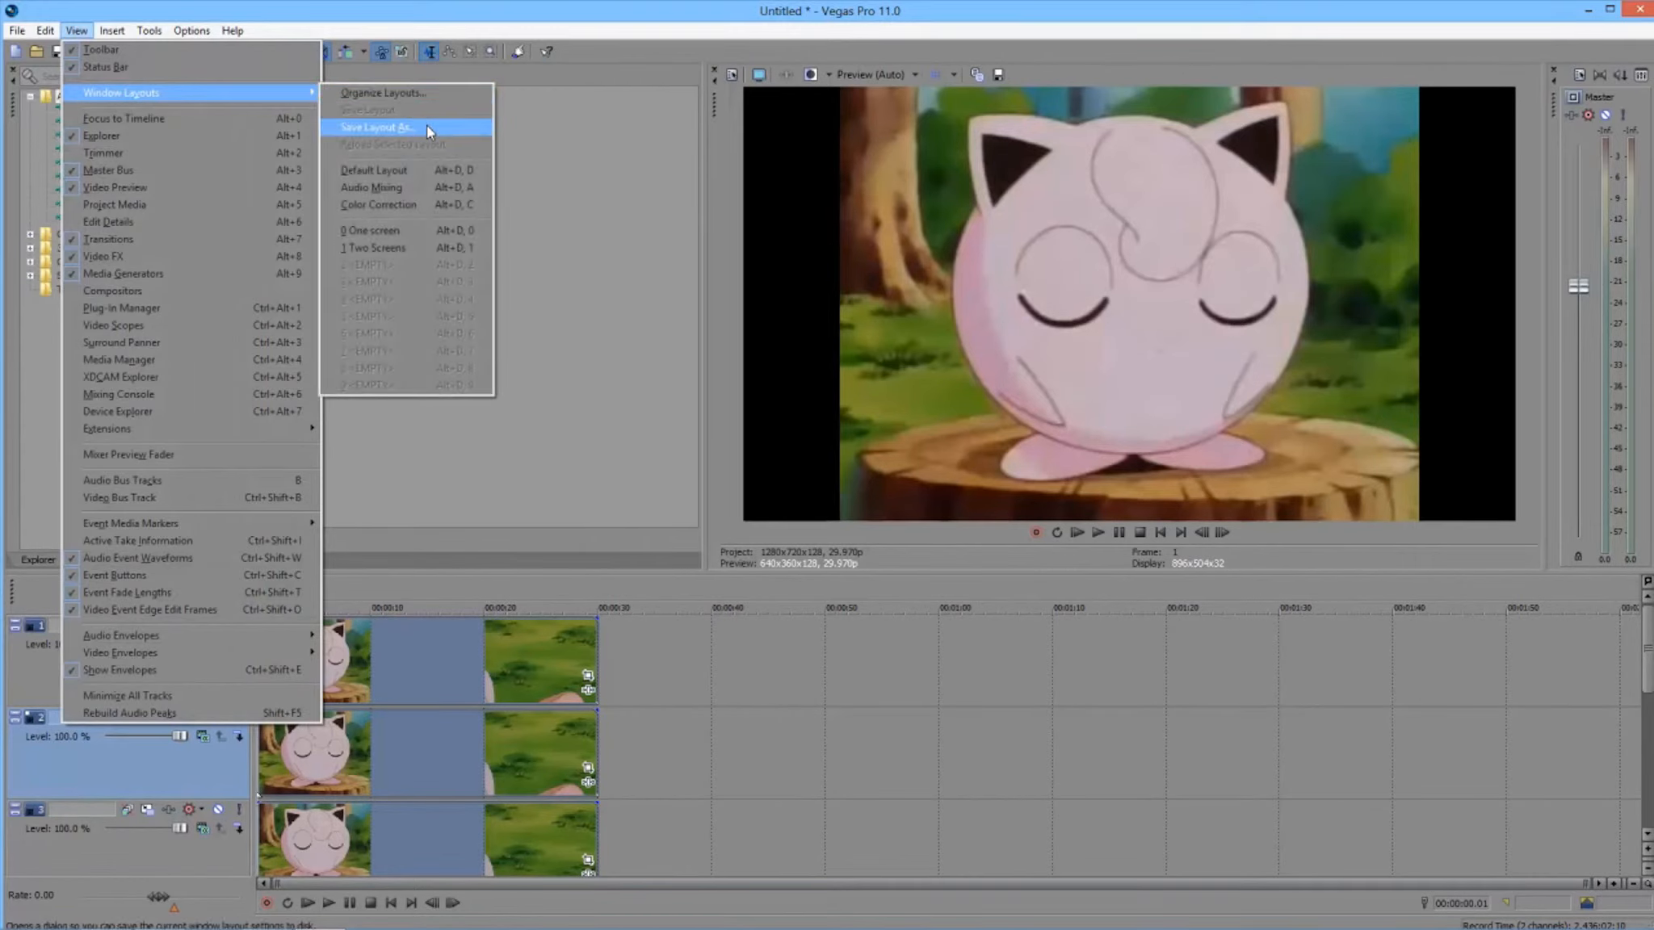
left_click(428, 131)
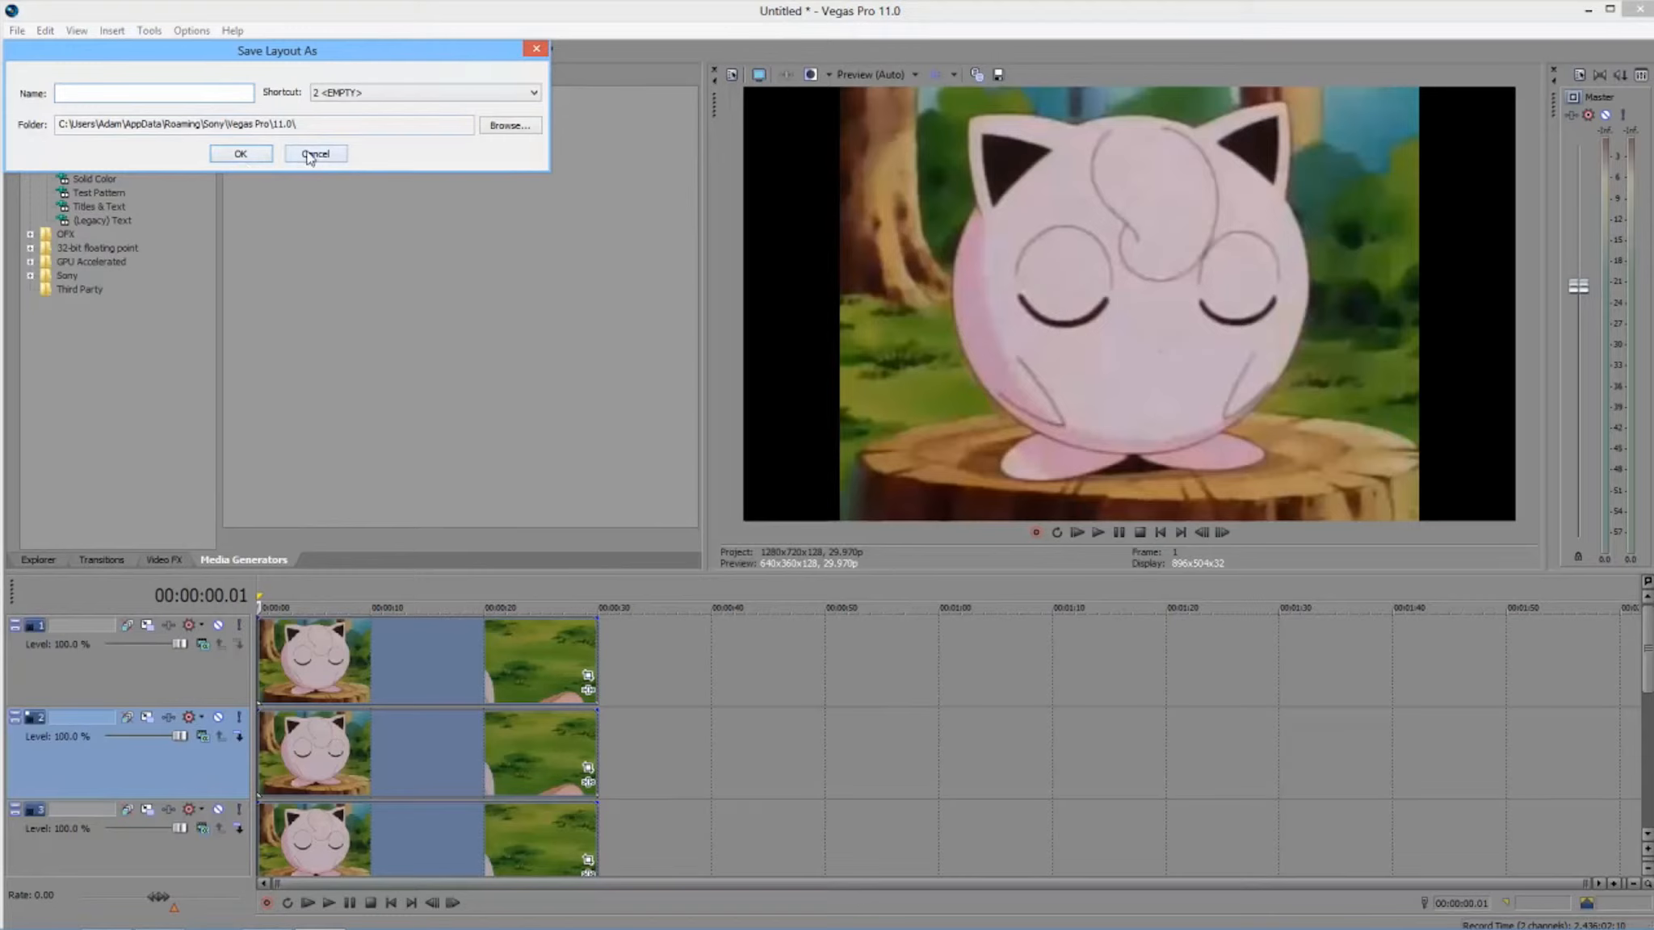
left_click(263, 154)
left_click(276, 147)
left_click(161, 91)
type("test")
left_click(265, 156)
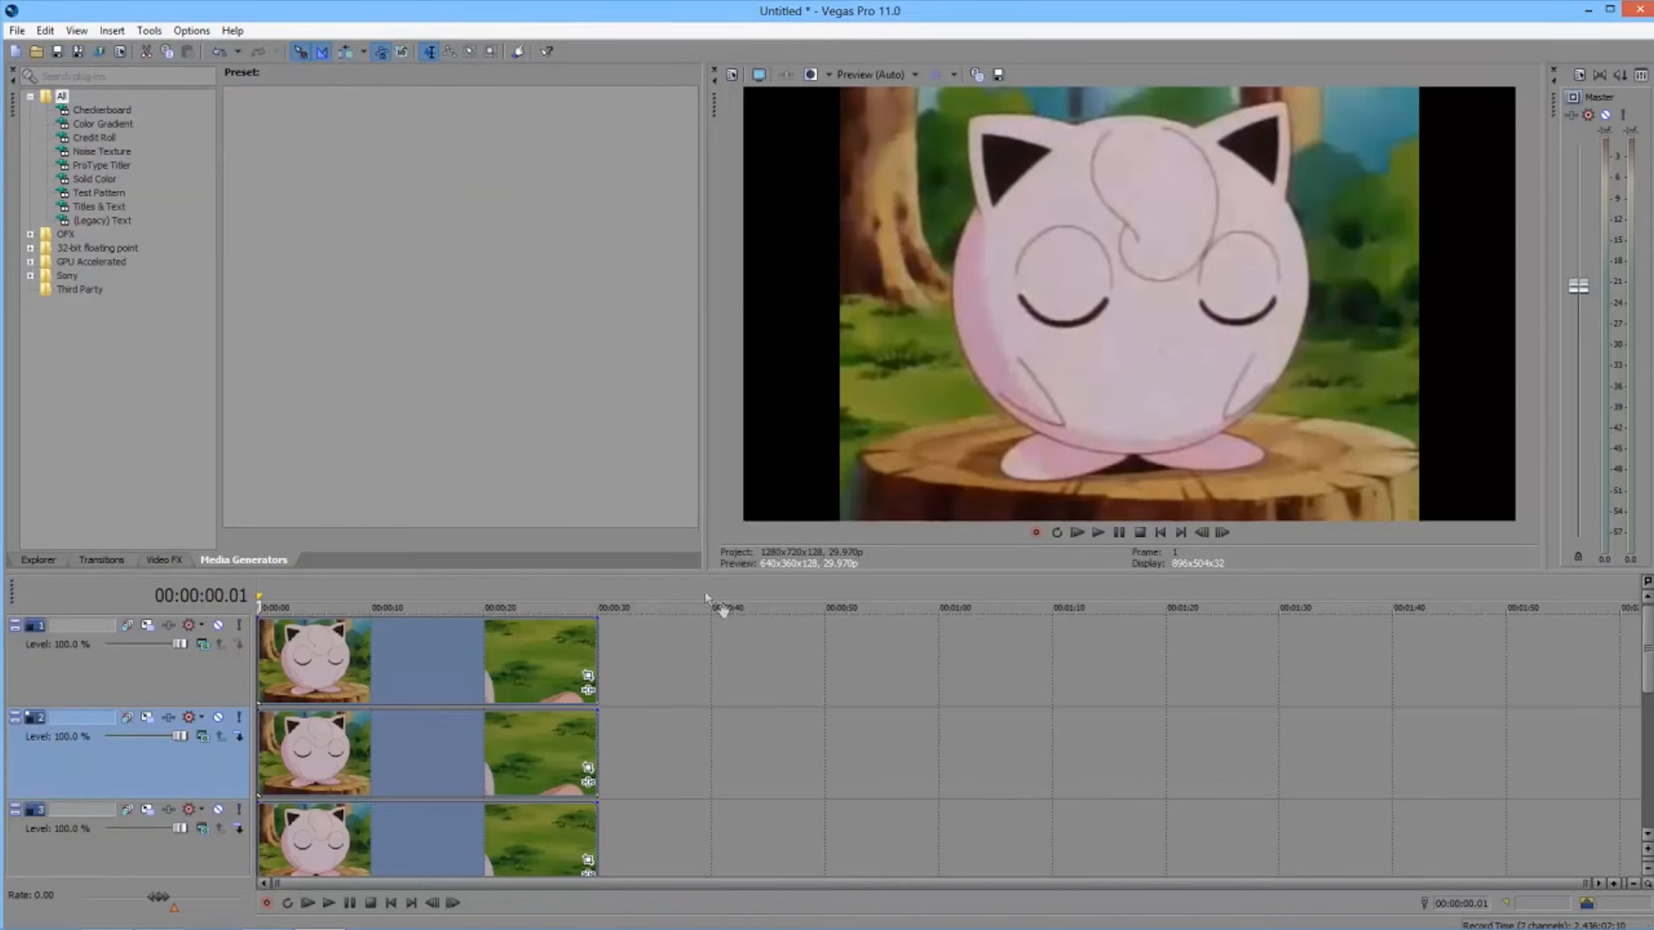
Step: View the list of saved window layouts and close it without loading one
left_click(86, 34)
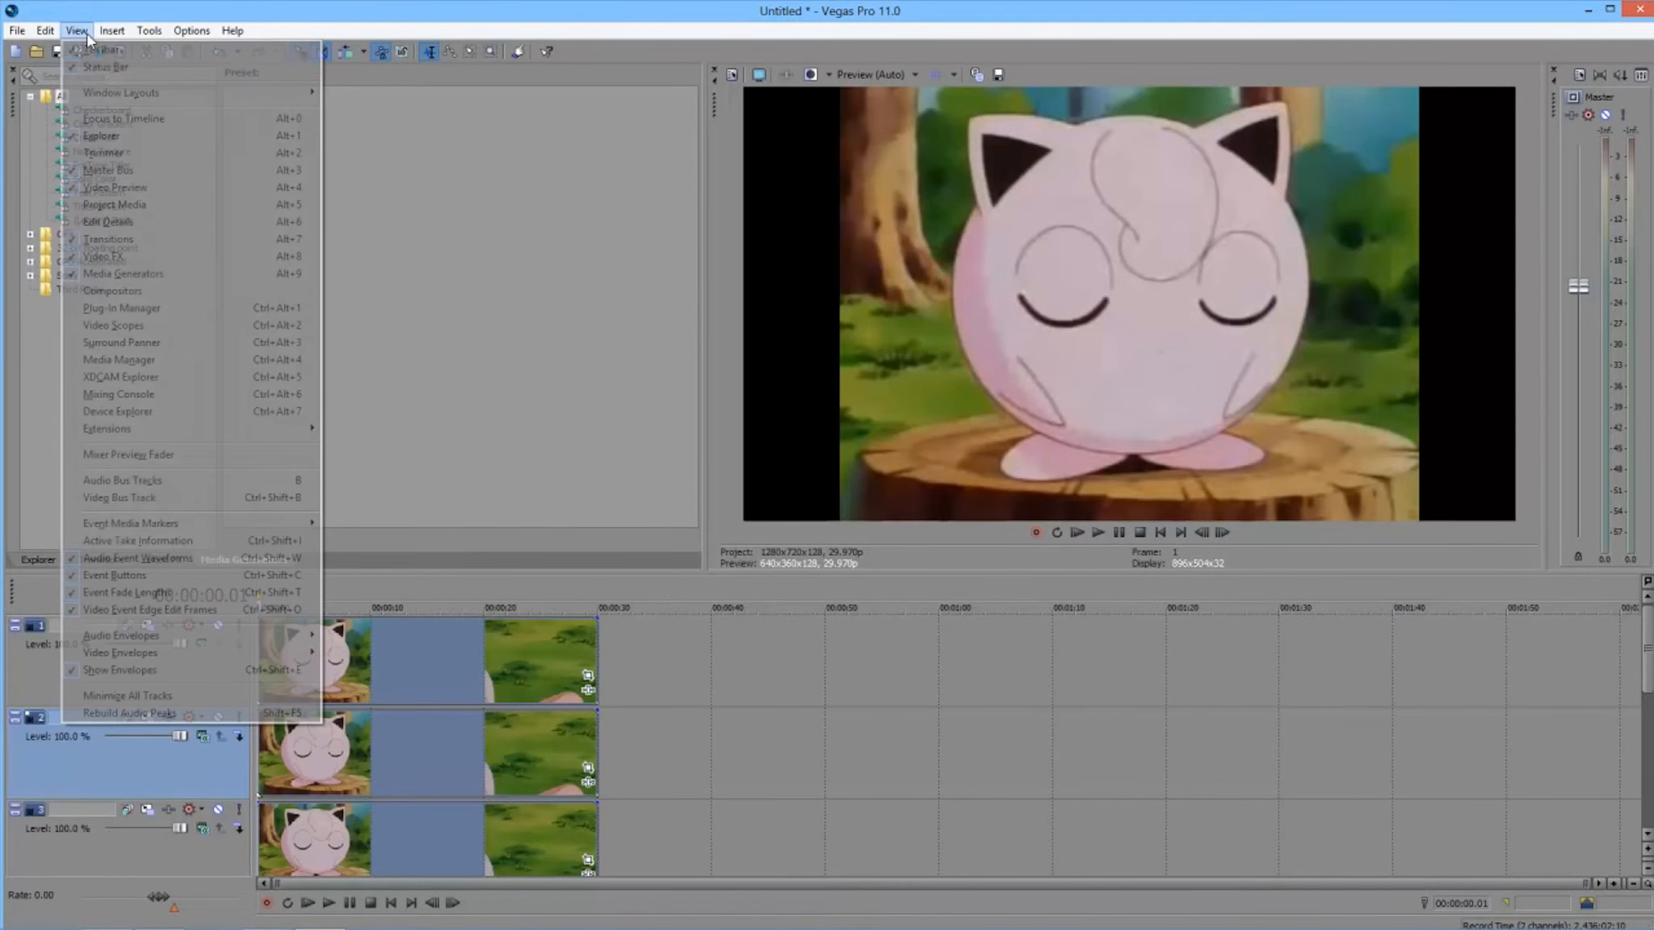
mouse_move(108, 89)
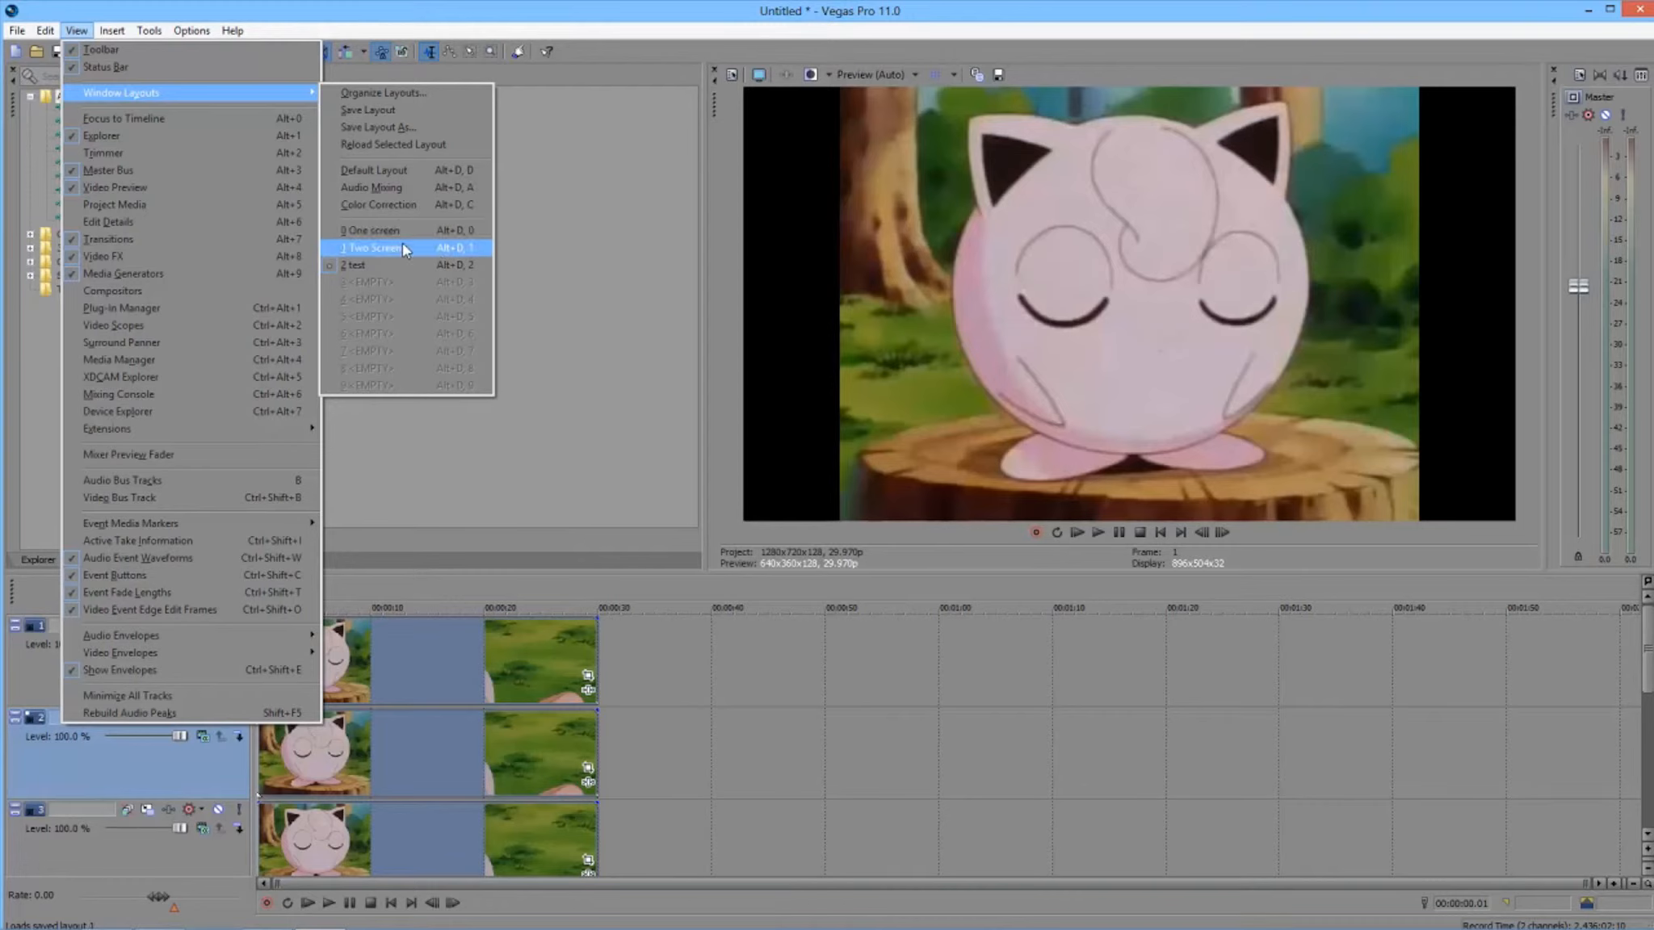
left_click(578, 236)
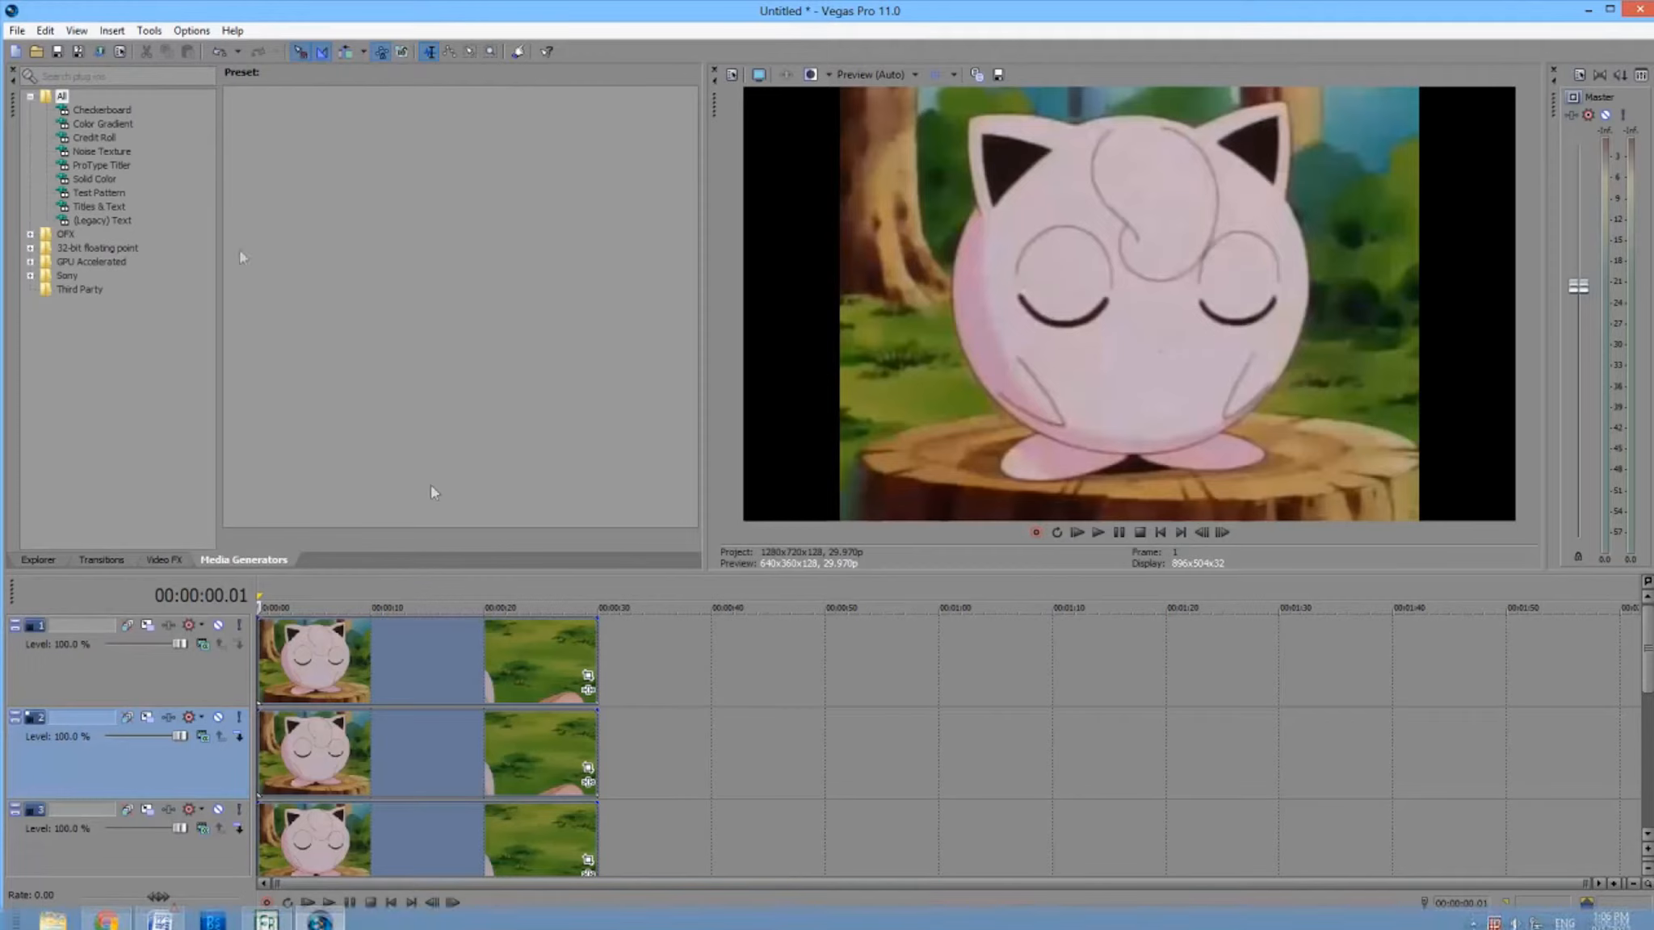
Step: Undock the Explorer, Transitions, Video FX and Media Generators group as a floating window, enlarge it, and move it off onto a second screen
left_click_drag(14, 105, 0, 328)
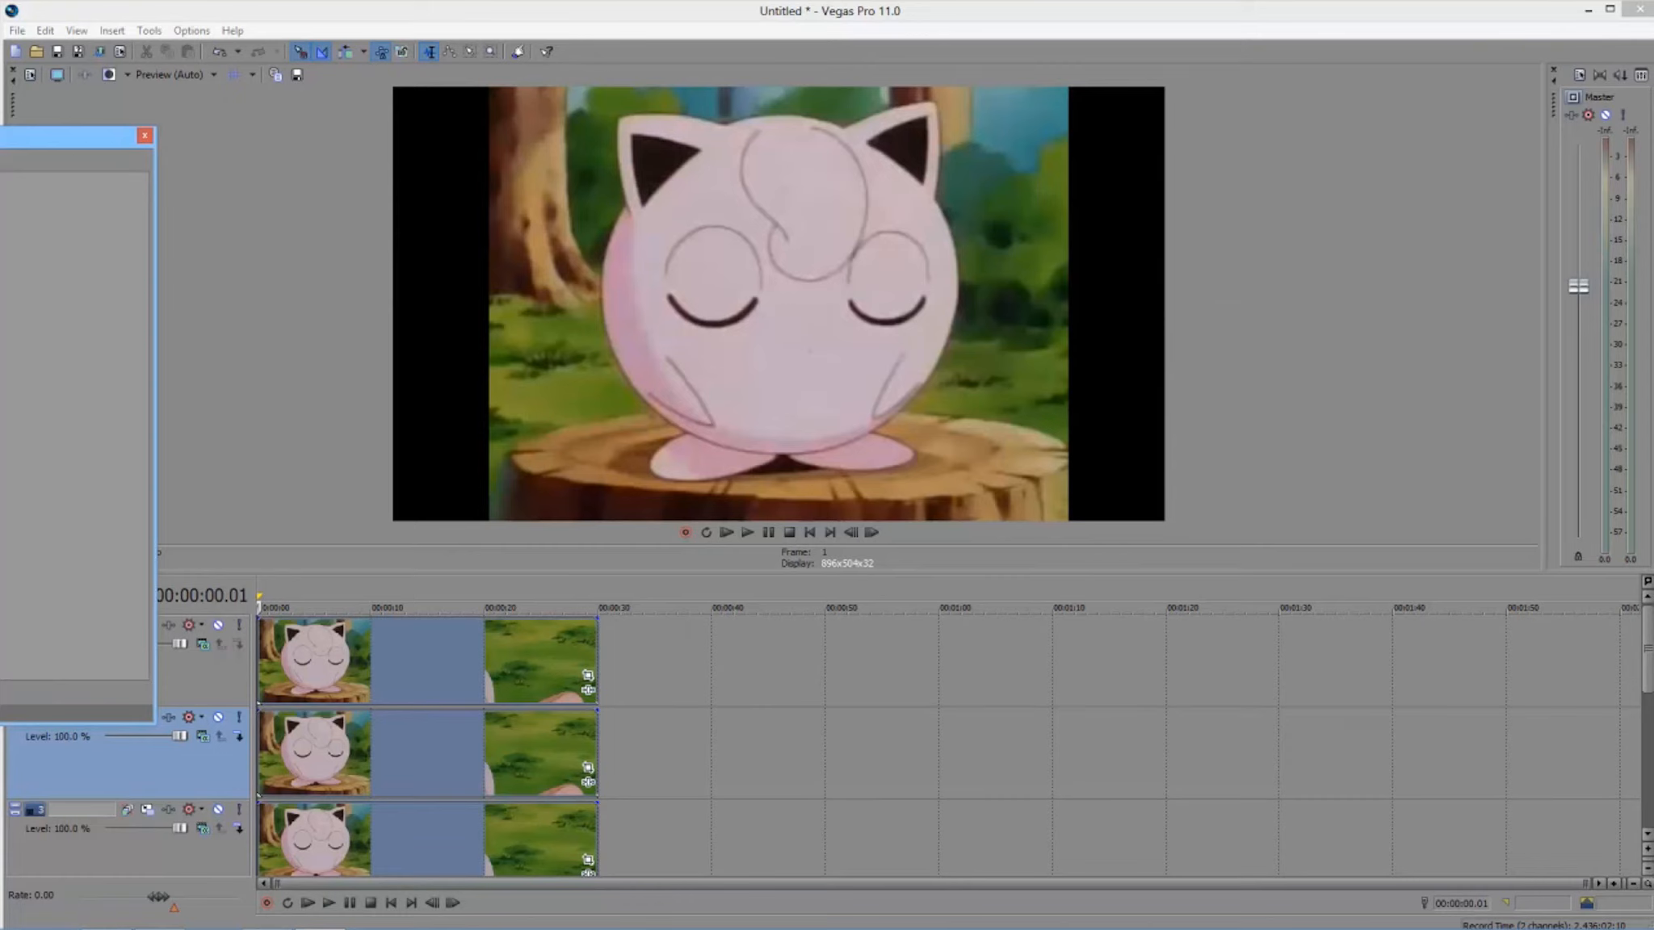
left_click_drag(4, 137, 981, 134)
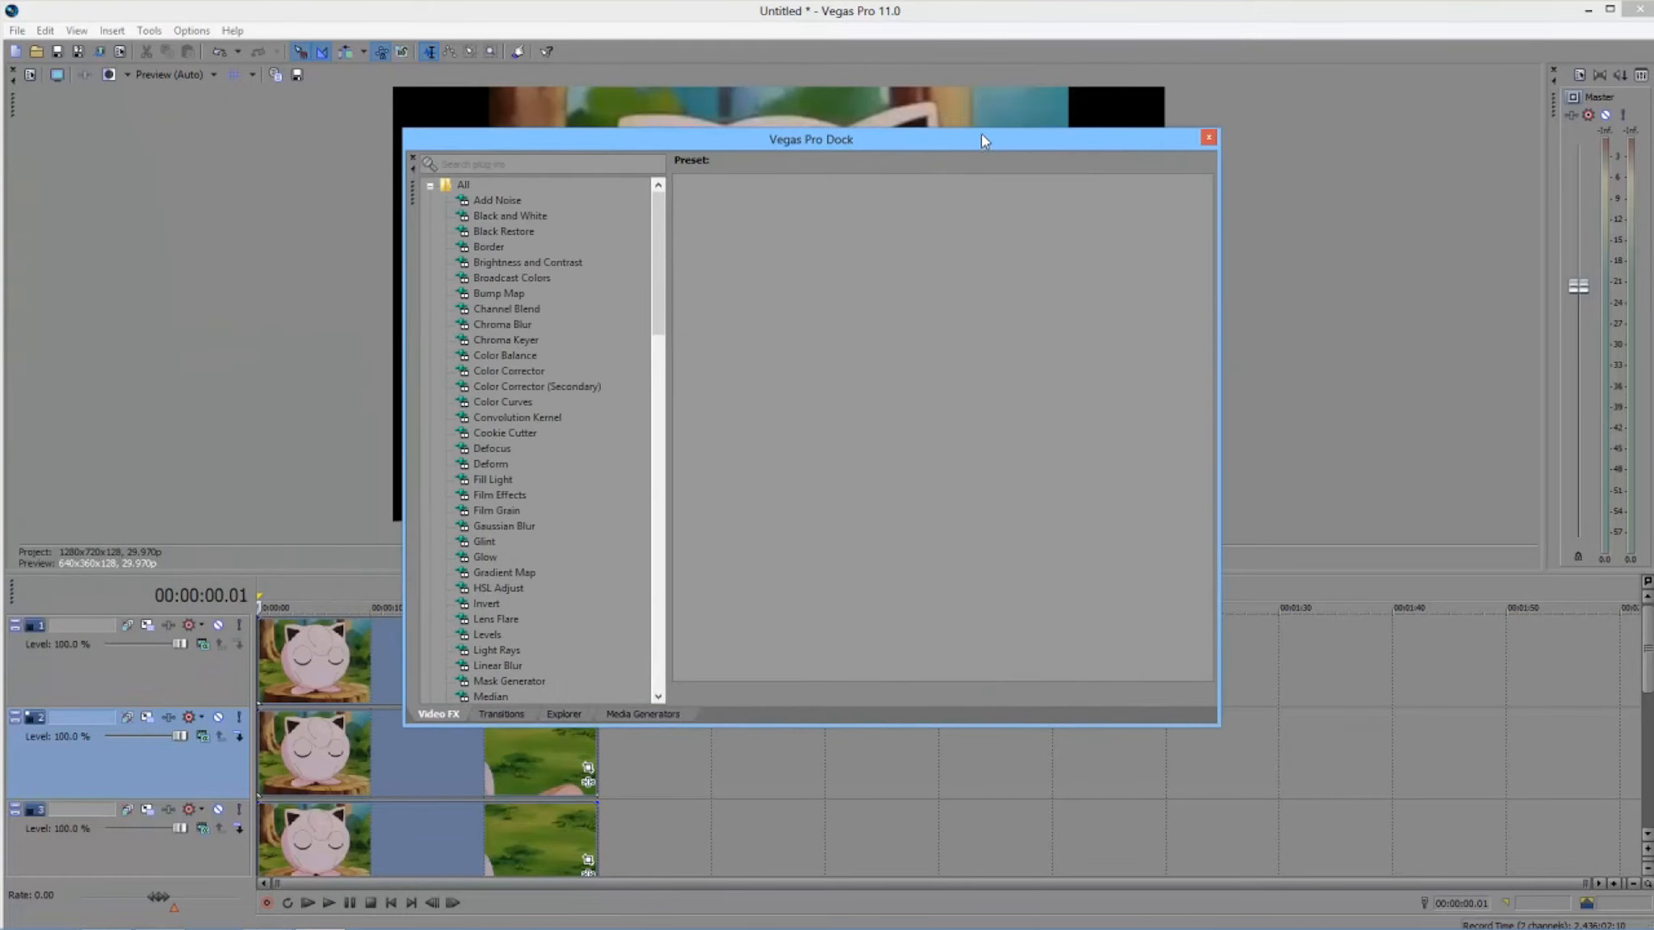
left_click(1219, 727)
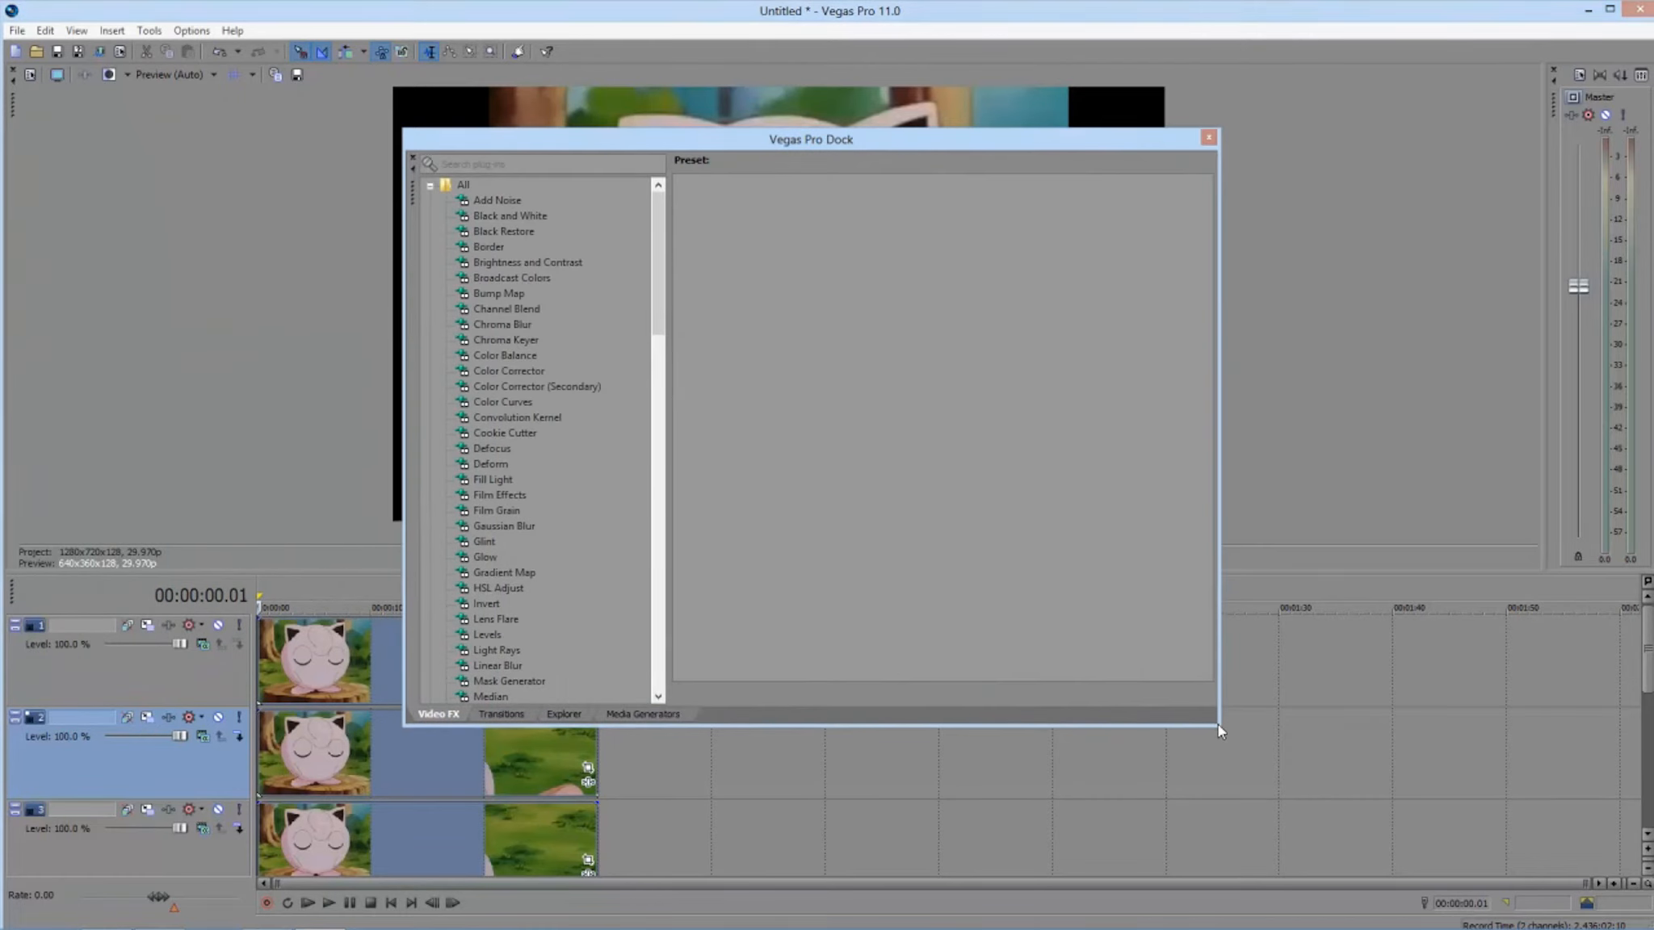
left_click_drag(1217, 725, 1354, 783)
left_click_drag(1113, 154, 0, 173)
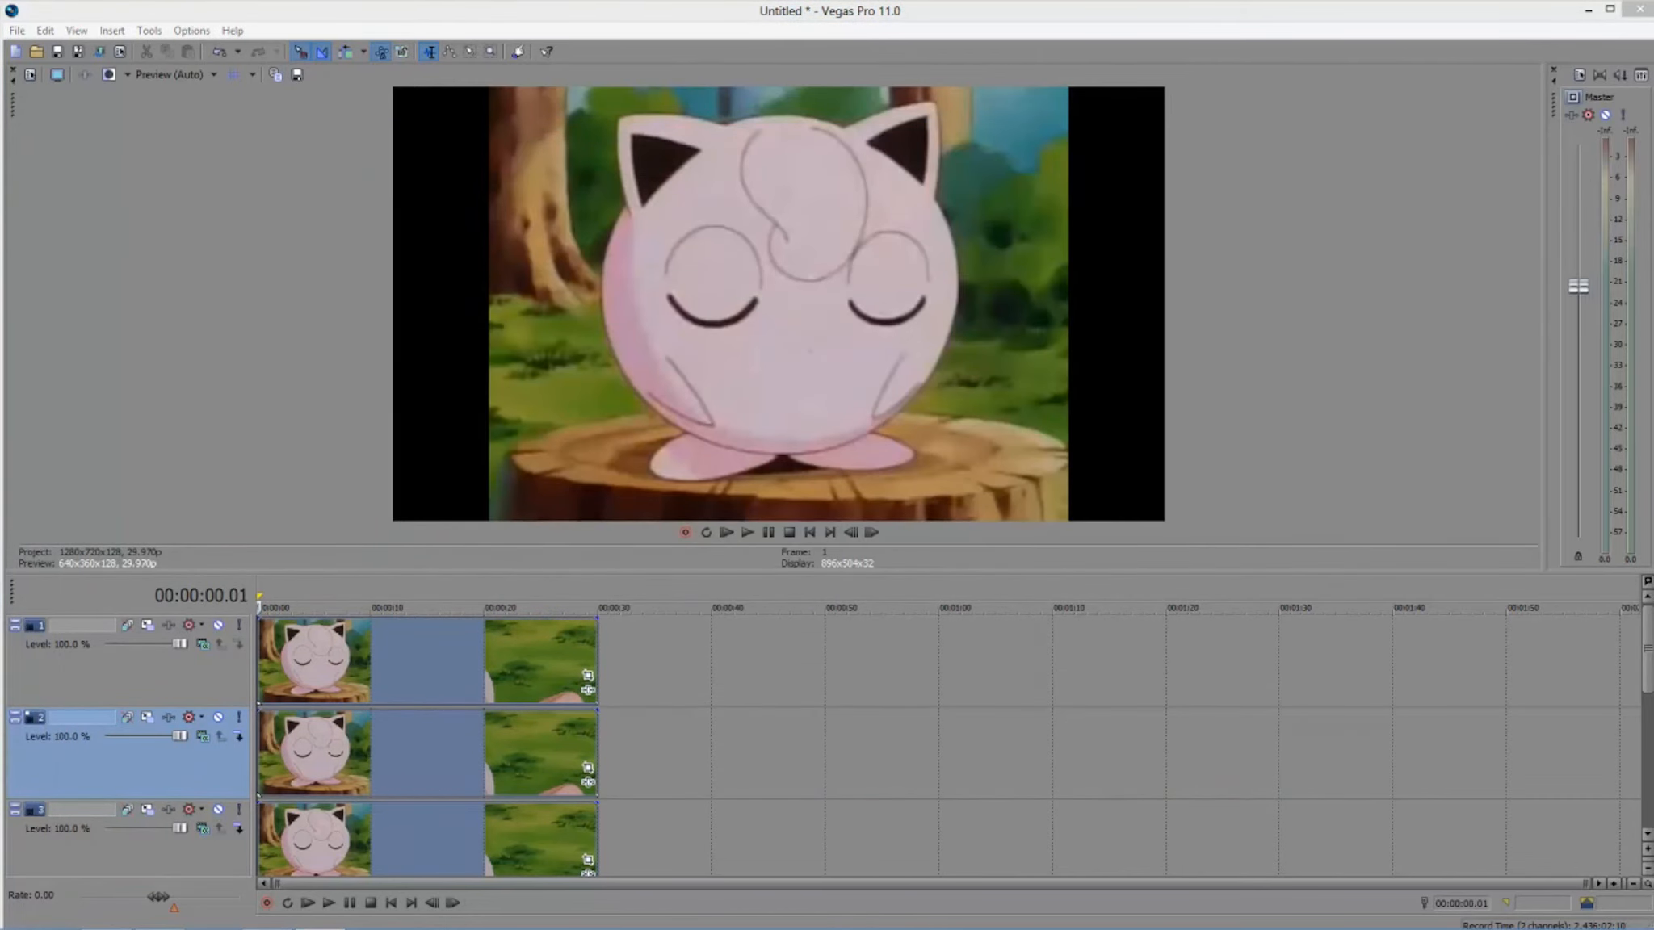
left_click_drag(0, 111, 0, 110)
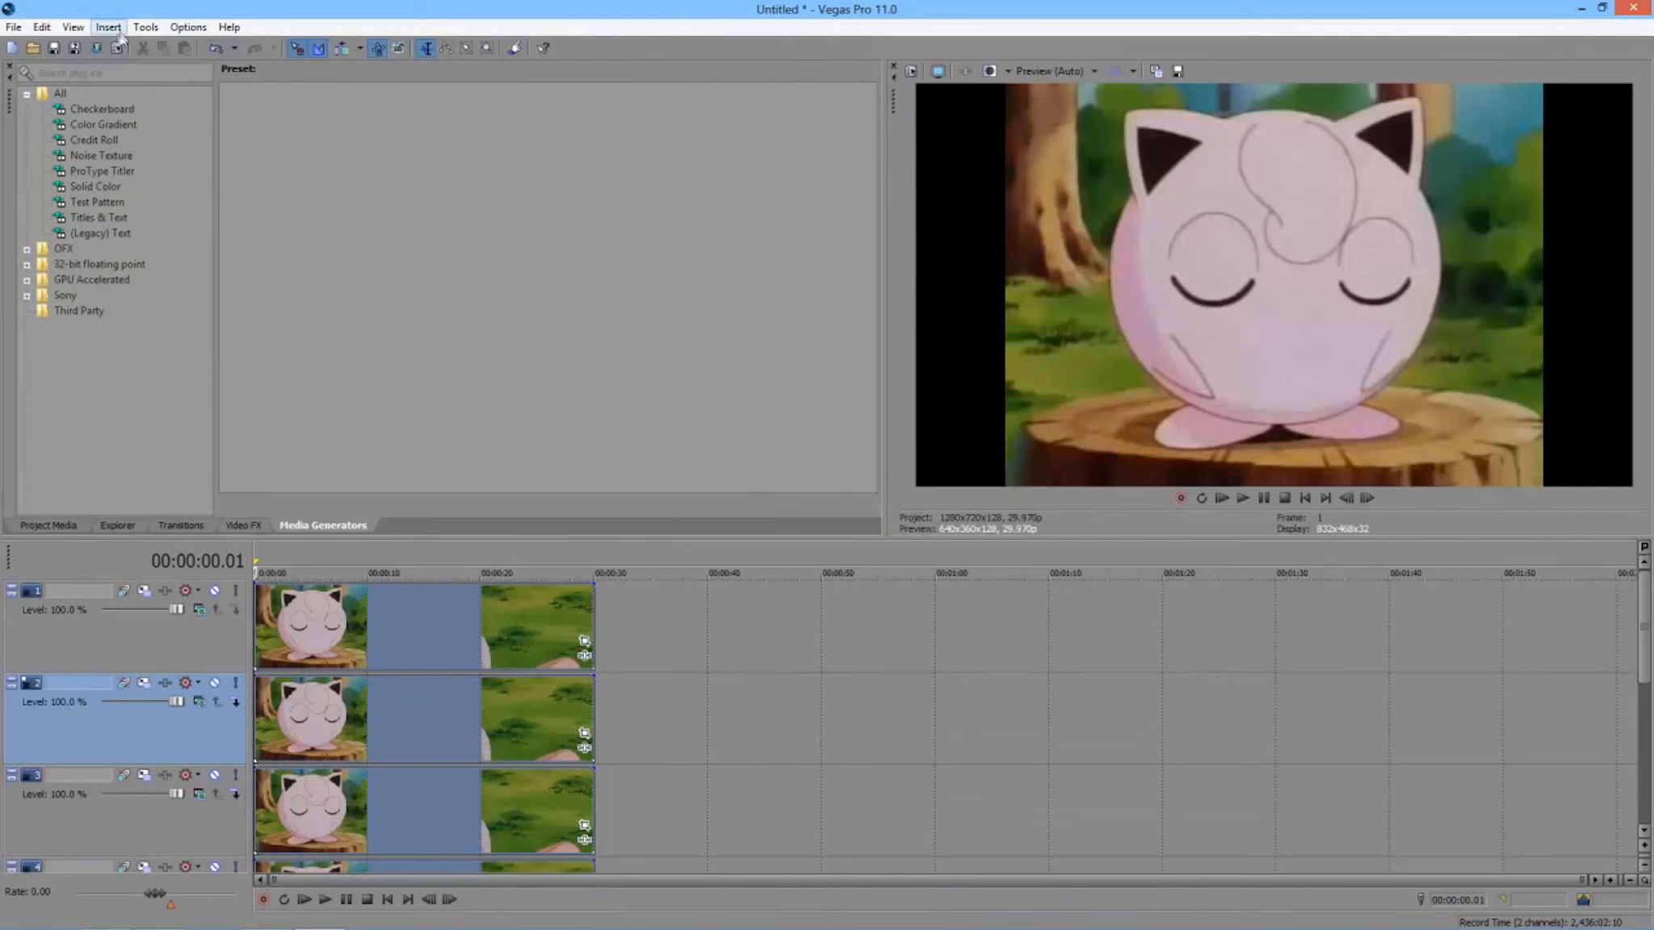
Step: Load the Default Layout for the program windows
left_click(74, 26)
mouse_move(202, 89)
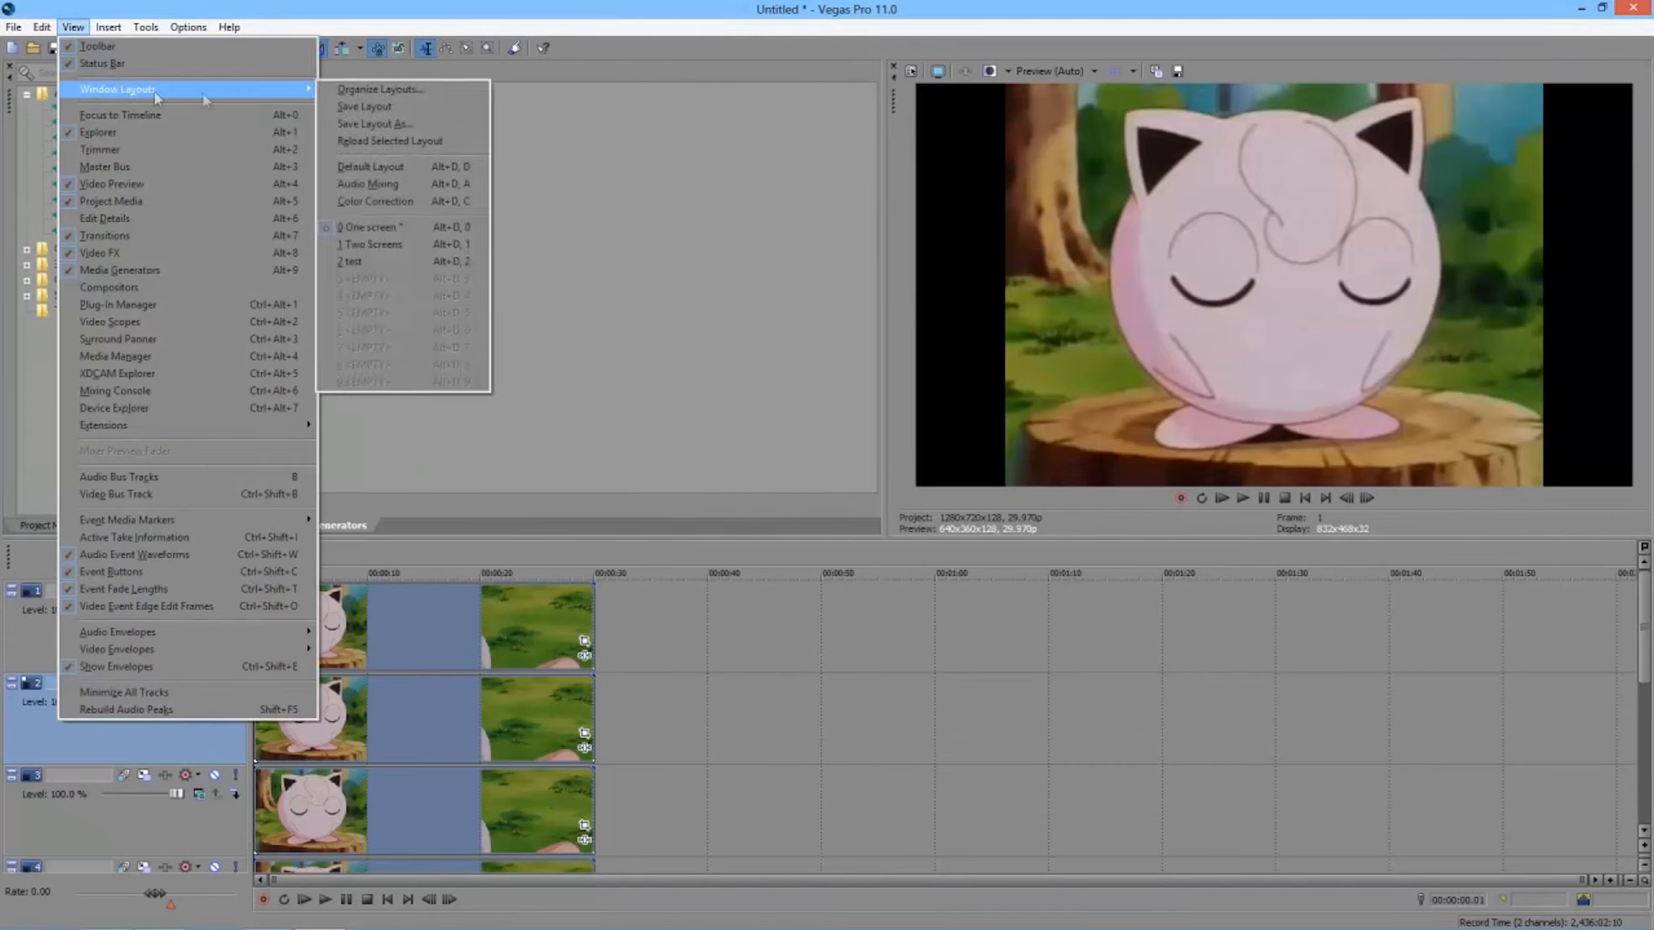
left_click(425, 167)
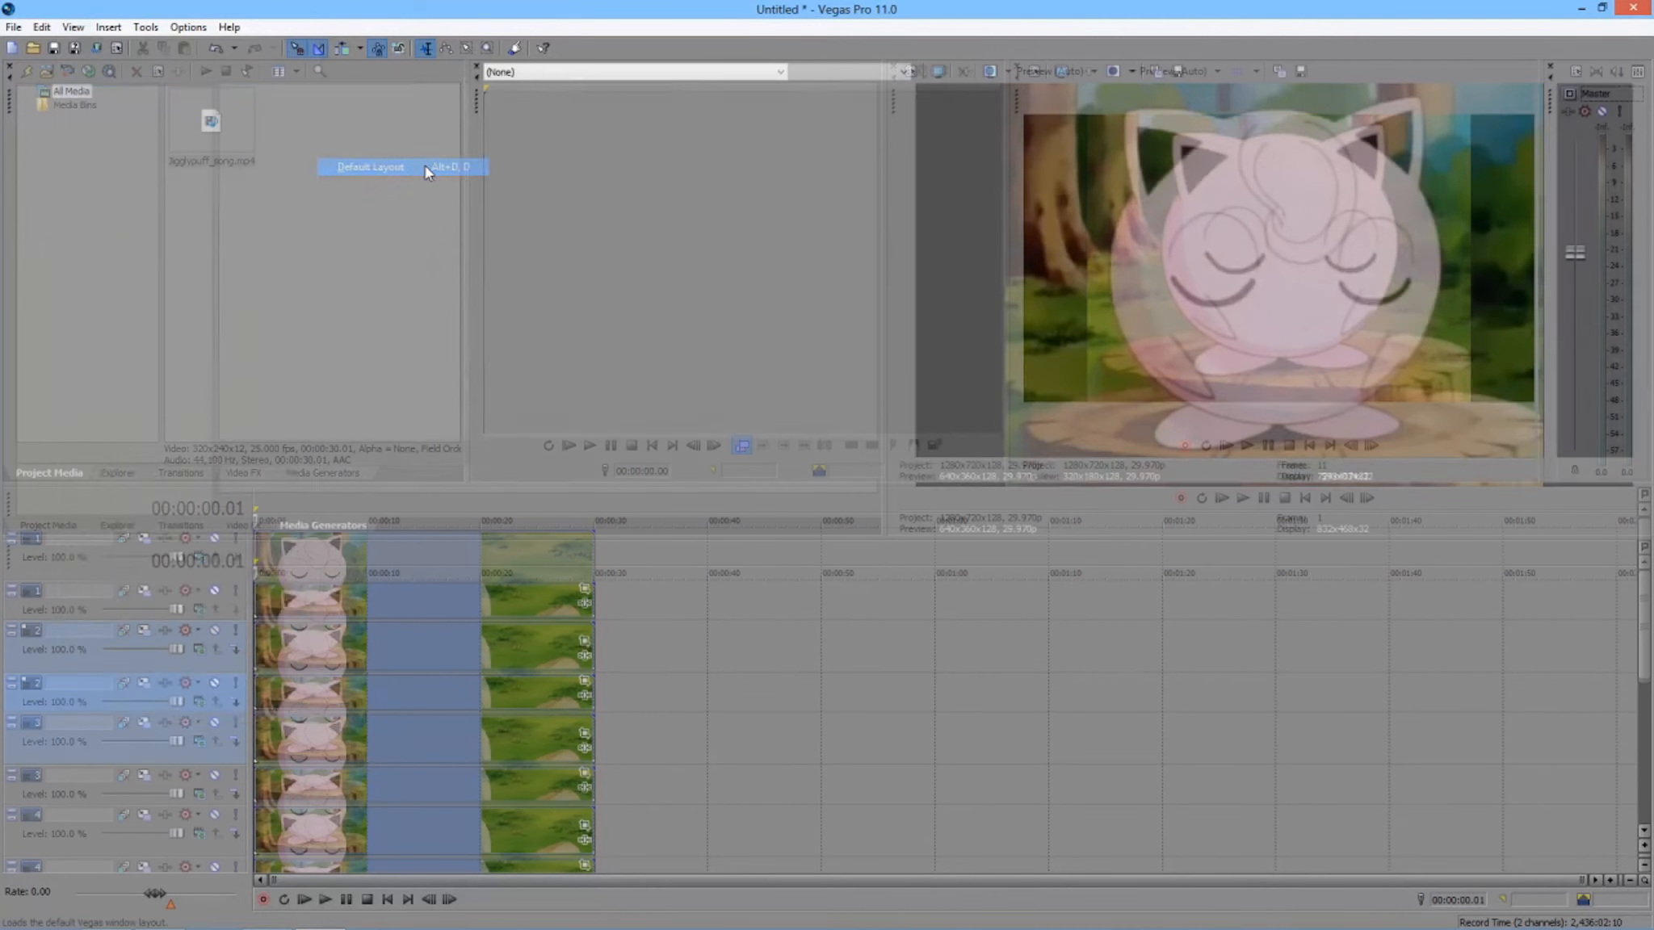